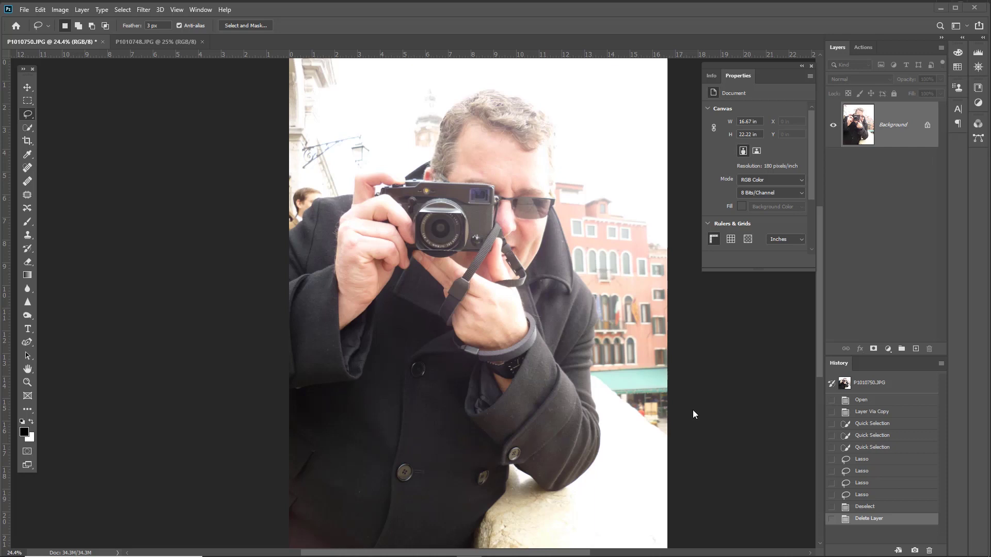
# Step: Duplicate the Background layer of the portrait photo P1010750.JPG
pyautogui.click(140, 42)
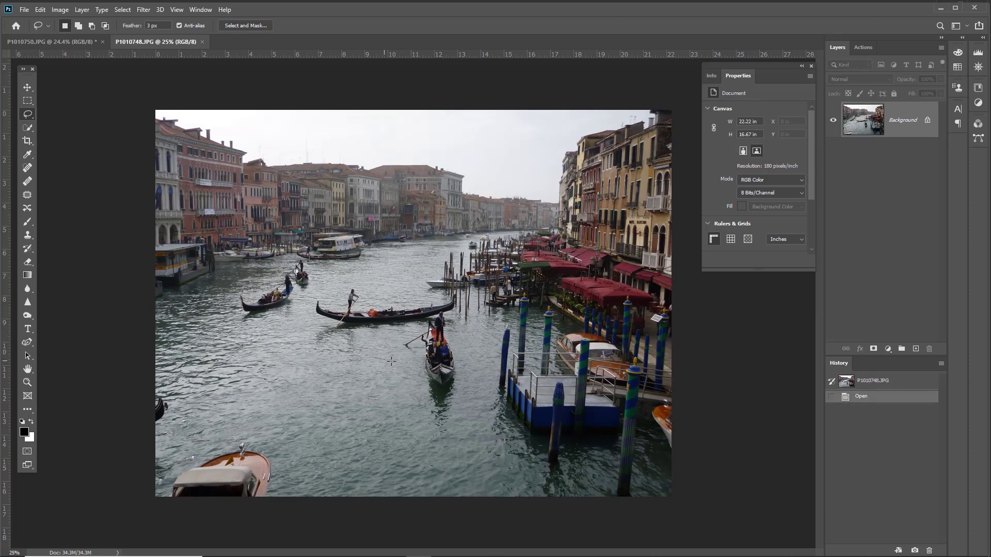
pyautogui.click(67, 42)
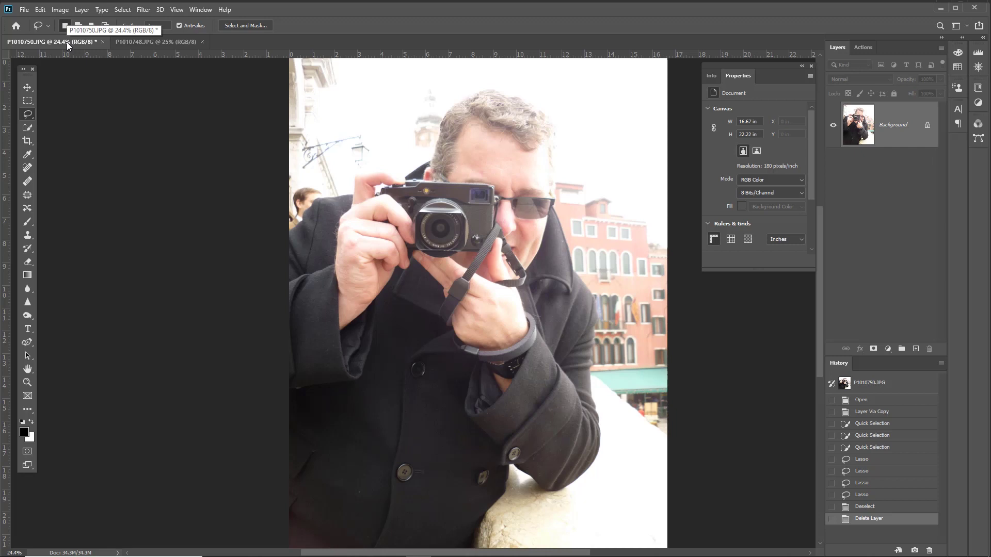
pyautogui.hotkey('ctrl', 'j')
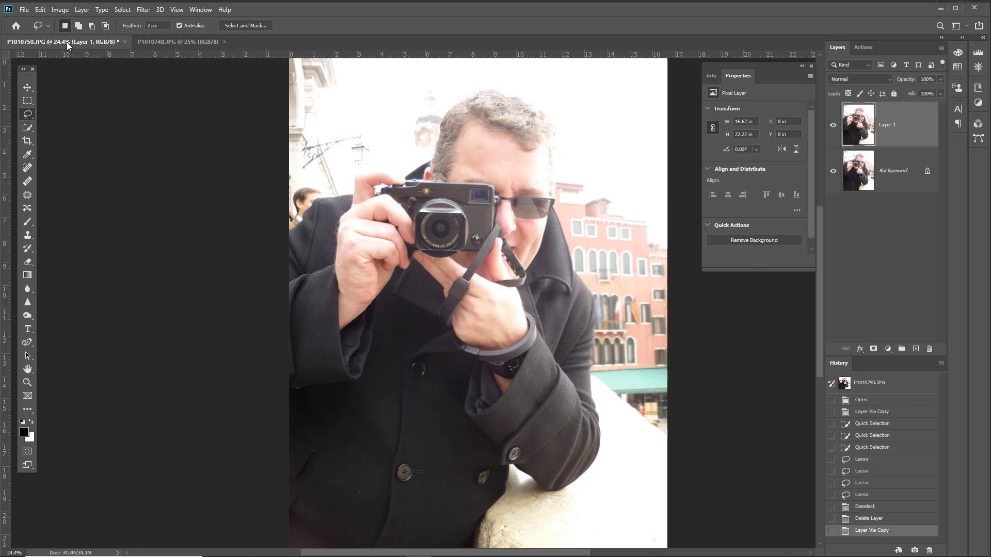
# Step: Select the scenery around the man with the Quick Selection tool, from the stone ledge around to the upper-left buildings
pyautogui.click(29, 127)
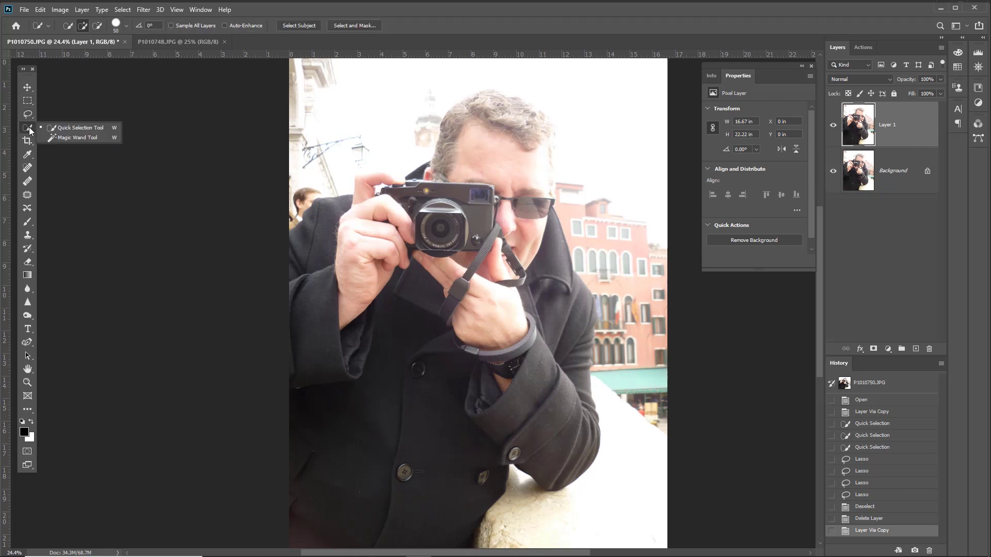
pyautogui.click(73, 127)
pyautogui.moveTo(537, 503)
pyautogui.mouseDown()
pyautogui.moveTo(624, 471)
pyautogui.moveTo(624, 282)
pyautogui.moveTo(610, 278)
pyautogui.moveTo(607, 320)
pyautogui.moveTo(589, 289)
pyautogui.moveTo(602, 285)
pyautogui.moveTo(569, 210)
pyautogui.moveTo(575, 125)
pyautogui.moveTo(547, 86)
pyautogui.moveTo(471, 78)
pyautogui.moveTo(419, 92)
pyautogui.moveTo(292, 223)
pyautogui.moveTo(304, 166)
pyautogui.mouseUp()
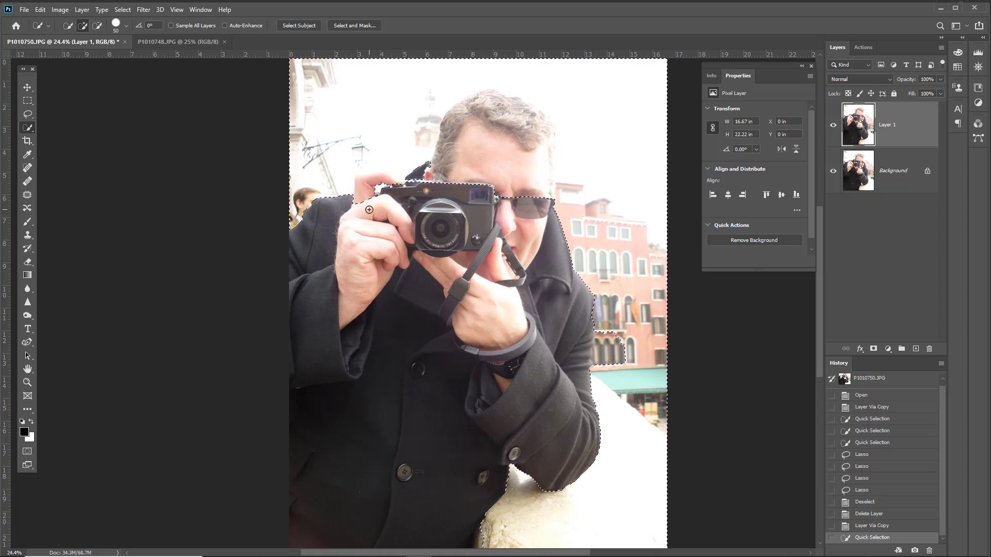
# Step: Subtract the man's raised finger and the camera's top edge from the background selection
pyautogui.scroll(5, 369, 210)
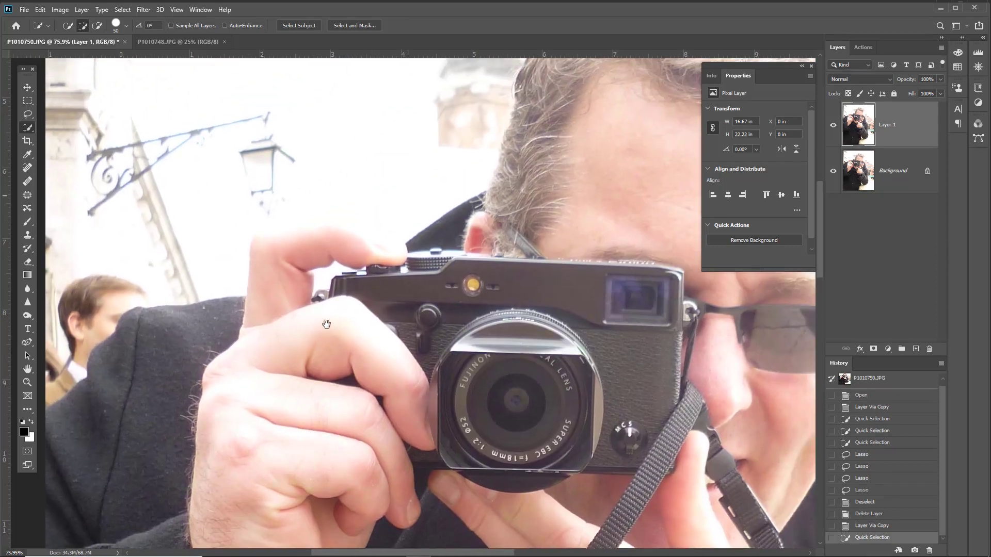
pyautogui.moveTo(326, 324); pyautogui.dragTo(270, 327)
pyautogui.press('alt')
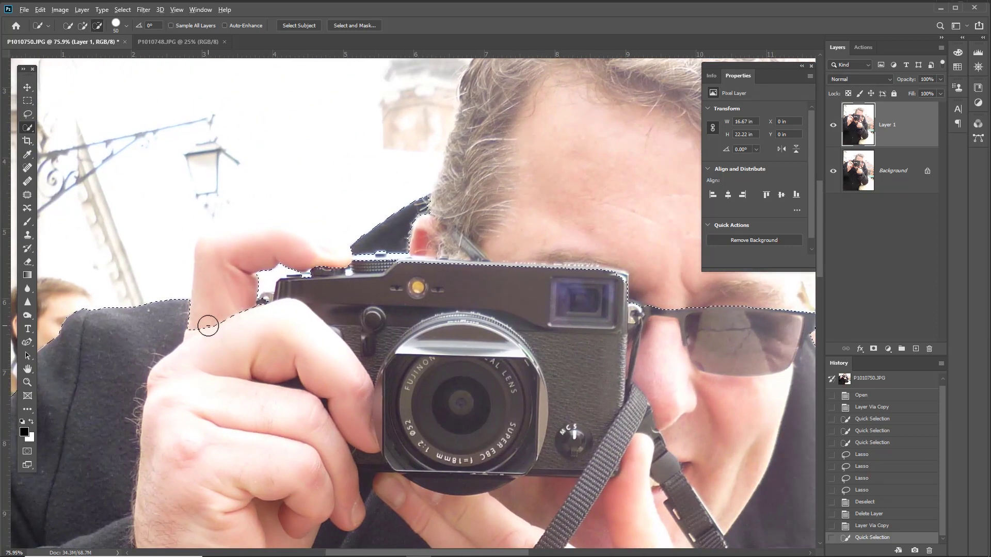
pyautogui.moveTo(214, 274)
pyautogui.mouseDown()
pyautogui.moveTo(276, 245)
pyautogui.moveTo(318, 256)
pyautogui.moveTo(291, 247)
pyautogui.mouseUp()
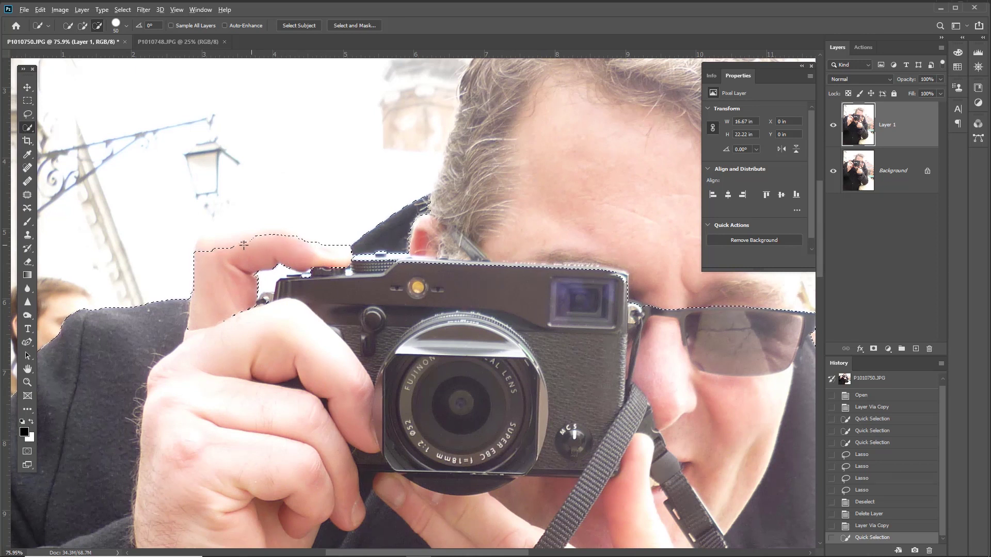
pyautogui.moveTo(221, 249); pyautogui.dragTo(281, 240)
pyautogui.moveTo(371, 246); pyautogui.dragTo(398, 262)
# Step: Subtract the man's forehead, face and hair from the background selection so its edge follows the head's outline
pyautogui.moveTo(444, 233)
pyautogui.mouseDown()
pyautogui.moveTo(498, 176)
pyautogui.moveTo(539, 235)
pyautogui.moveTo(577, 241)
pyautogui.moveTo(612, 225)
pyautogui.moveTo(565, 265)
pyautogui.moveTo(485, 271)
pyautogui.moveTo(619, 267)
pyautogui.moveTo(636, 293)
pyautogui.moveTo(637, 225)
pyautogui.moveTo(639, 299)
pyautogui.moveTo(706, 310)
pyautogui.moveTo(761, 303)
pyautogui.moveTo(617, 262)
pyautogui.mouseUp()
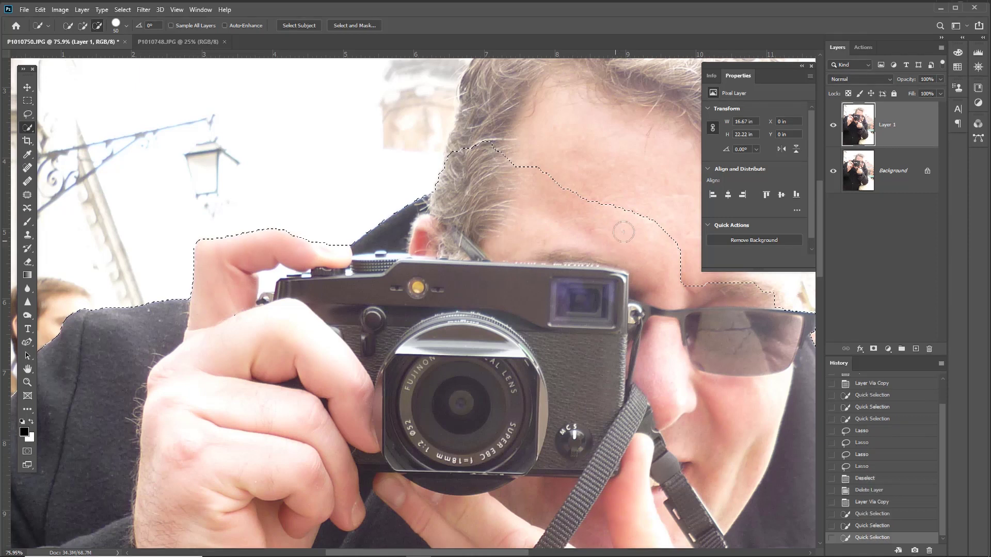
pyautogui.moveTo(629, 225)
pyautogui.mouseDown()
pyautogui.moveTo(456, 321)
pyautogui.moveTo(393, 340)
pyautogui.mouseUp()
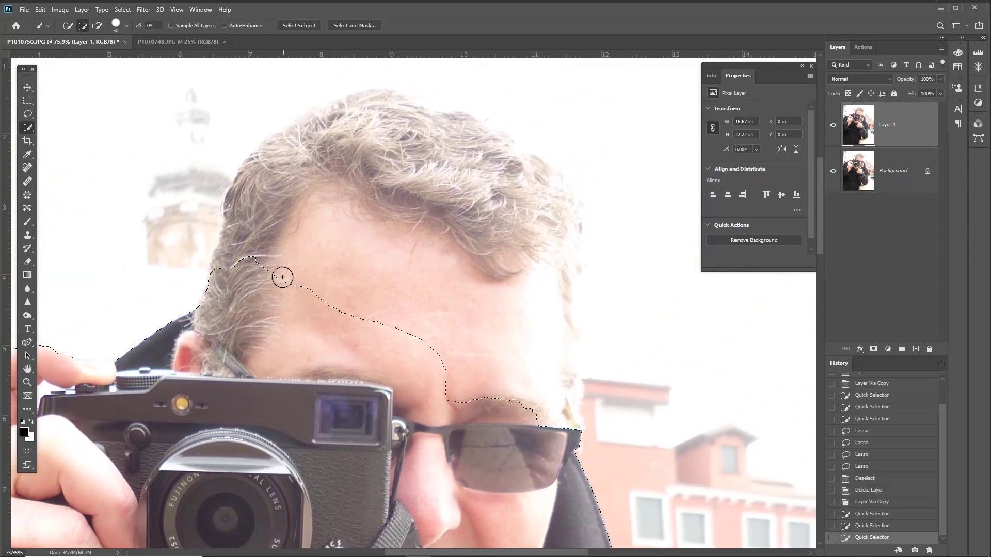
pyautogui.moveTo(250, 275); pyautogui.dragTo(266, 201)
pyautogui.moveTo(341, 150)
pyautogui.mouseDown()
pyautogui.moveTo(408, 137)
pyautogui.moveTo(484, 166)
pyautogui.moveTo(531, 229)
pyautogui.moveTo(546, 345)
pyautogui.moveTo(552, 326)
pyautogui.moveTo(561, 336)
pyautogui.moveTo(569, 273)
pyautogui.moveTo(558, 203)
pyautogui.moveTo(475, 129)
pyautogui.moveTo(385, 107)
pyautogui.moveTo(301, 126)
pyautogui.moveTo(242, 205)
pyautogui.mouseUp()
pyautogui.moveTo(237, 274); pyautogui.dragTo(287, 284)
pyautogui.moveTo(518, 194); pyautogui.dragTo(542, 175)
pyautogui.press('alt')
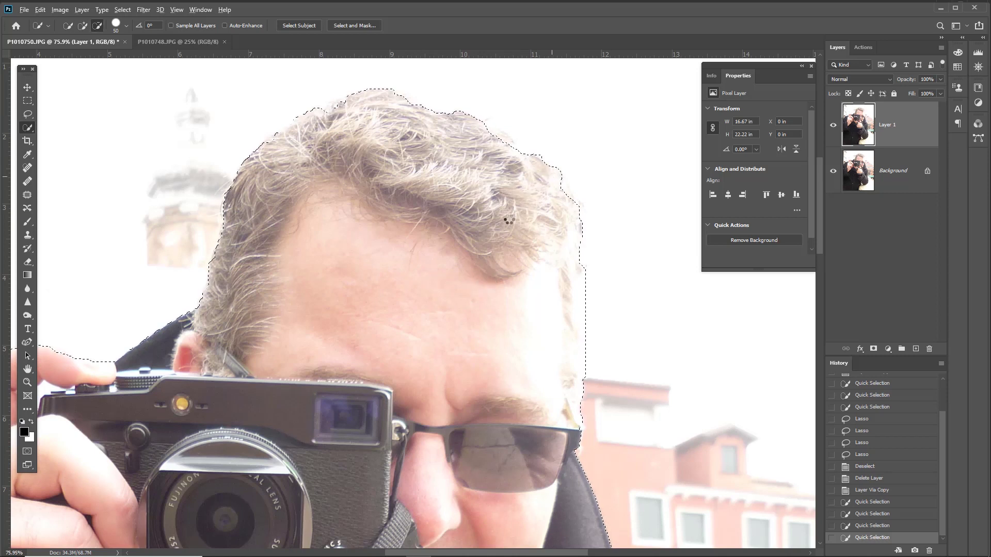
pyautogui.scroll(-6, 493, 249)
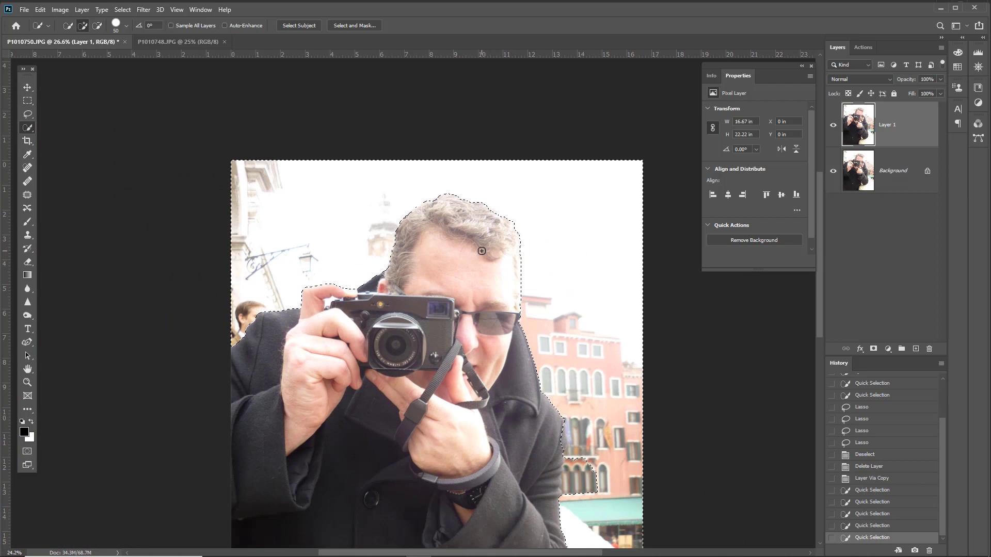
pyautogui.scroll(-2, 482, 251)
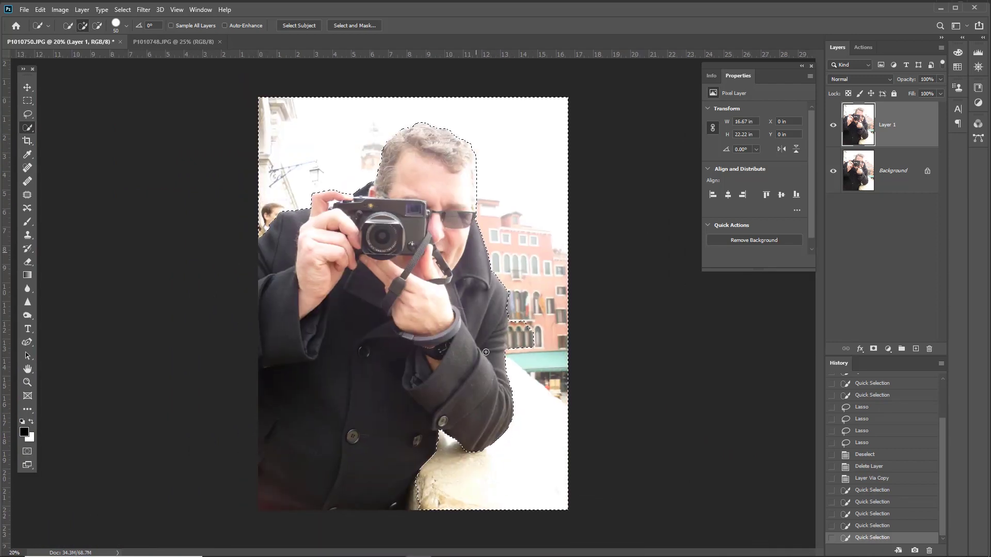
pyautogui.press('alt')
pyautogui.keyDown('alt'); pyautogui.click(429, 246); pyautogui.keyUp('alt')
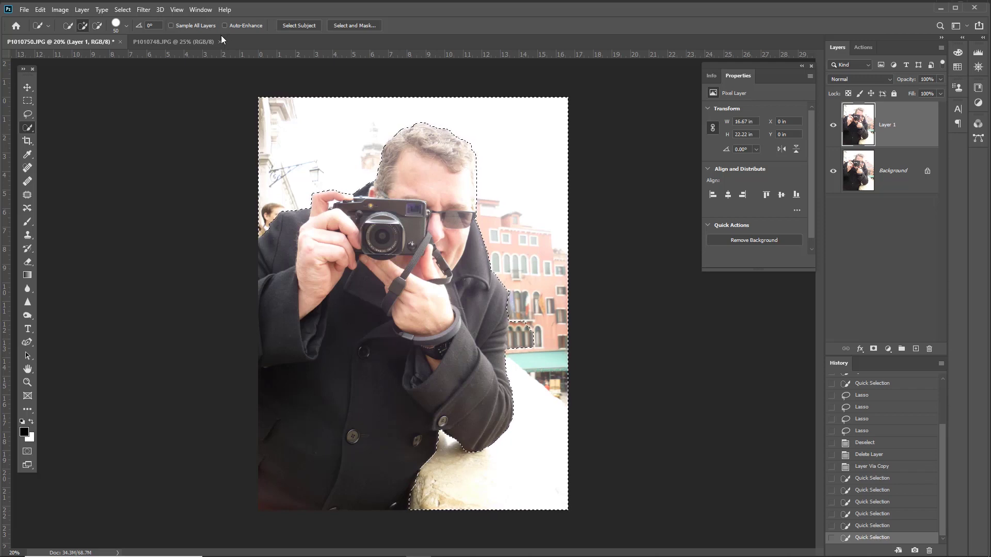
# Step: Invert the selection and copy the man to a new layer
pyautogui.click(123, 10)
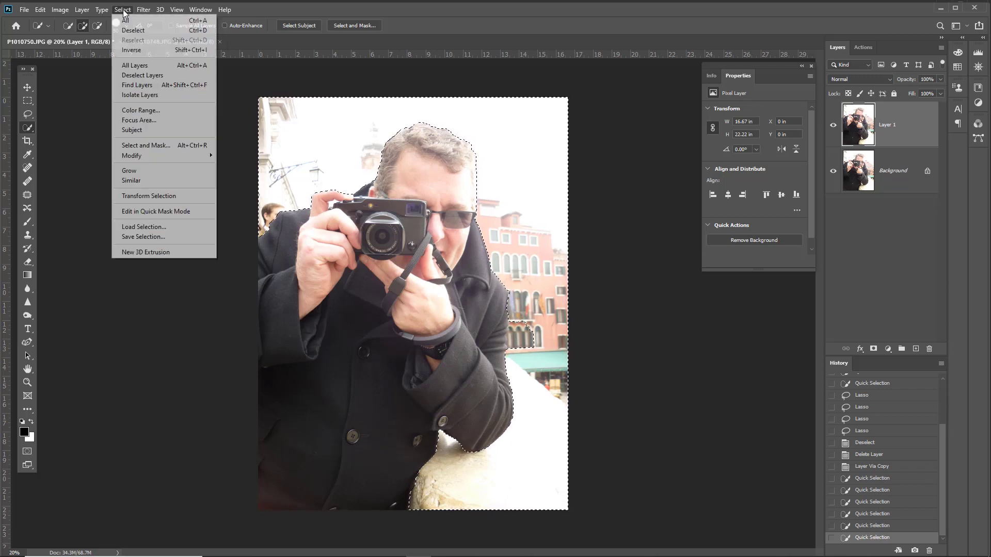
pyautogui.click(126, 50)
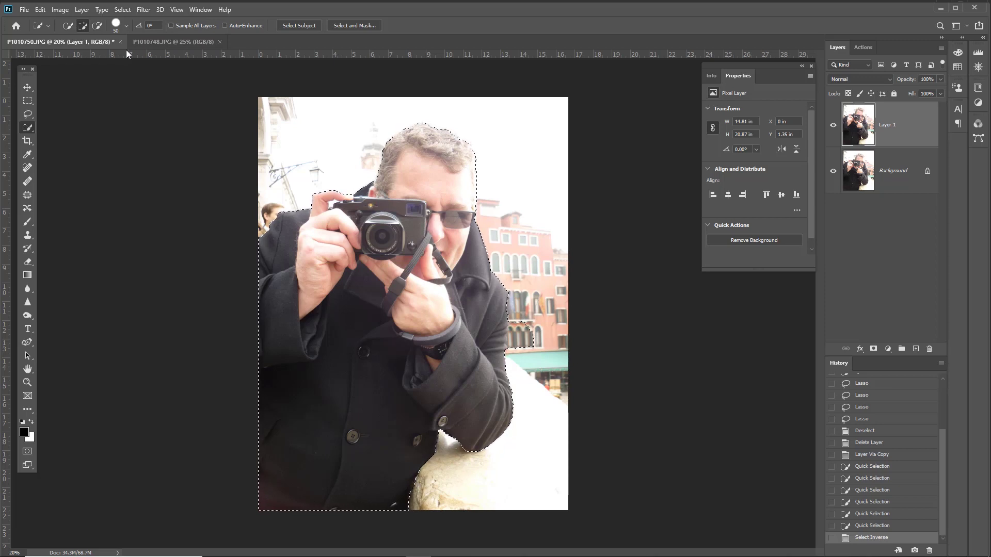
pyautogui.hotkey('ctrl', 'j')
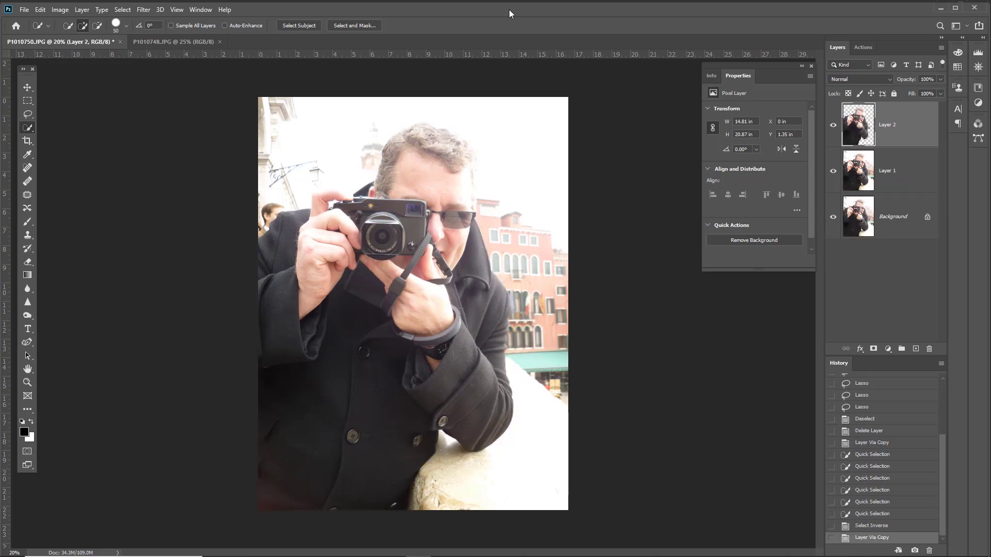
# Step: Hide Layer 1 and Background, and delete the leftover building fragment beside the man's sleeve from the cutout
pyautogui.click(833, 170)
pyautogui.click(833, 217)
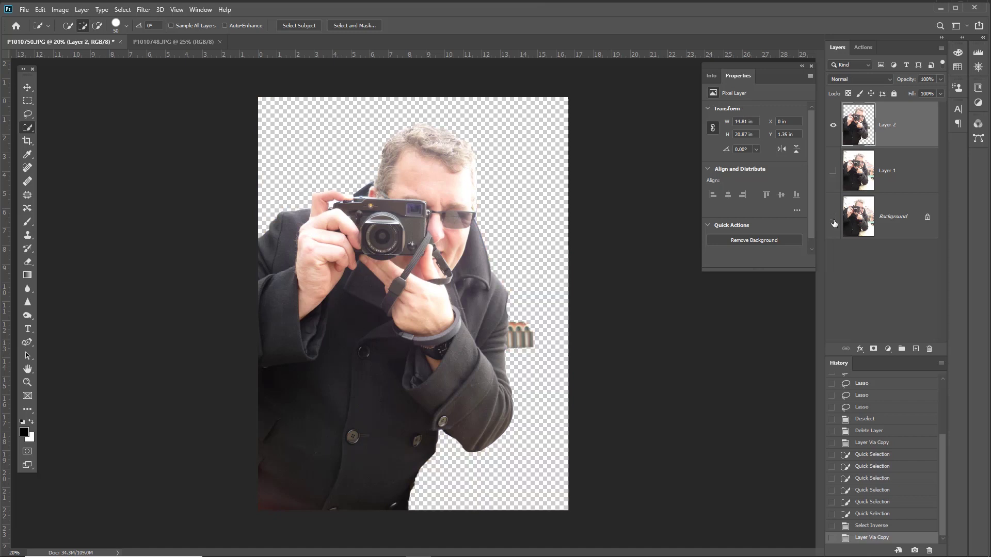
pyautogui.scroll(3, 539, 338)
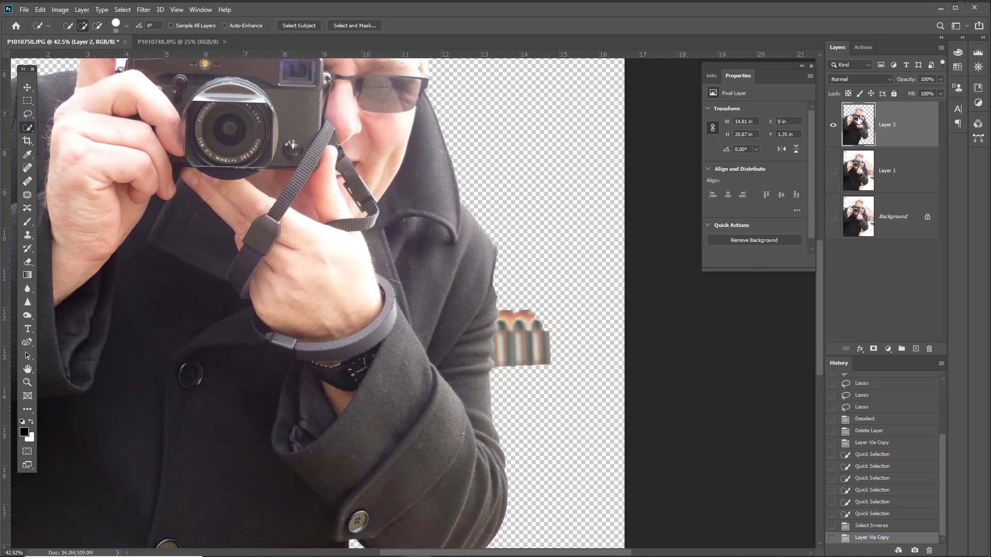
pyautogui.moveTo(514, 357)
pyautogui.mouseDown()
pyautogui.moveTo(525, 321)
pyautogui.moveTo(497, 352)
pyautogui.mouseUp()
pyautogui.moveTo(514, 313); pyautogui.dragTo(514, 313)
pyautogui.press('Delete')
pyautogui.hotkey('ctrl', 'd')
pyautogui.scroll(-3, 516, 306)
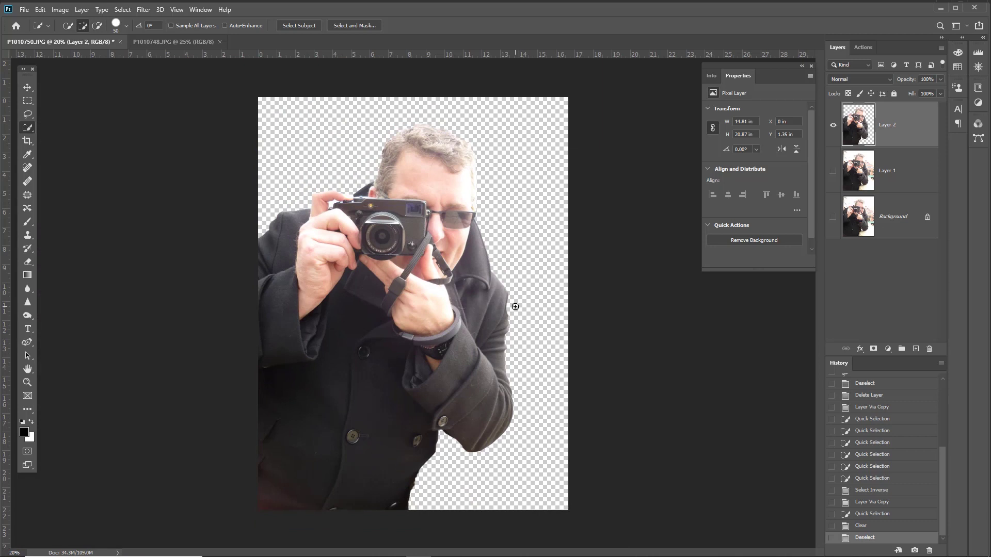
# Step: Add a new layer filled with white and place it directly beneath the man's cutout
pyautogui.click(916, 350)
pyautogui.hotkey('ctrl', 'BackSpace')
pyautogui.hotkey('ctrl', 'BackSpace')
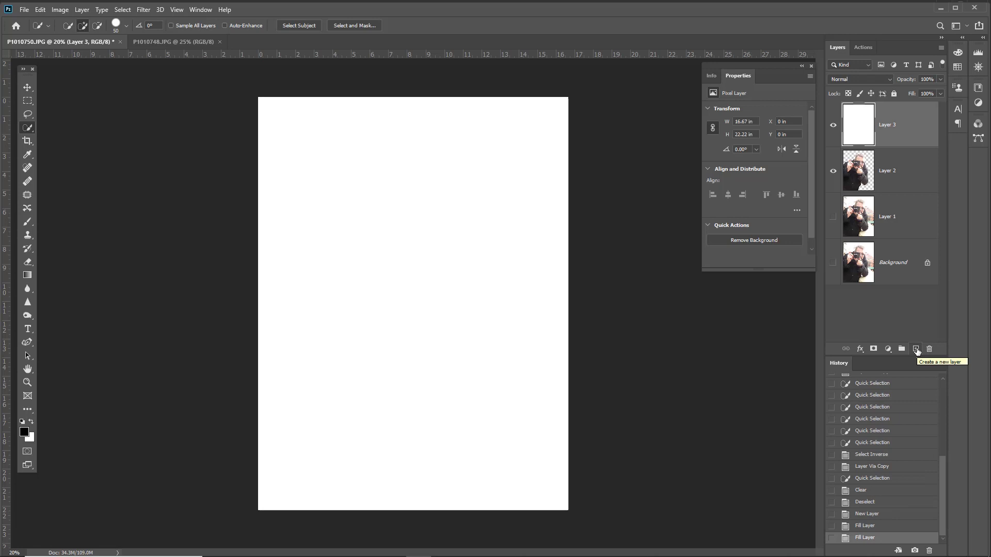
pyautogui.moveTo(911, 130); pyautogui.dragTo(904, 188)
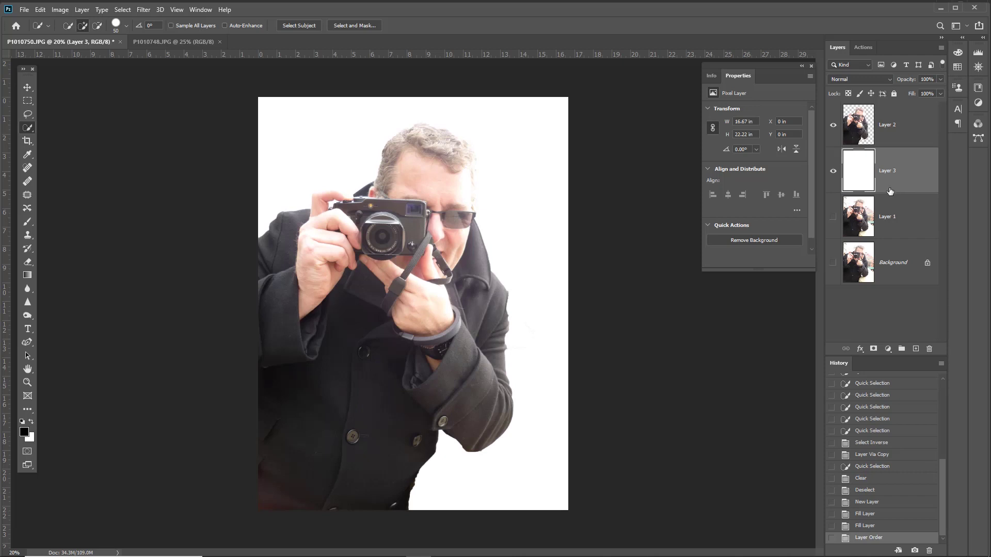
# Step: Copy the canal photo P1010748.JPG into the portrait document and align it to the canvas's upper-right corner
pyautogui.click(153, 41)
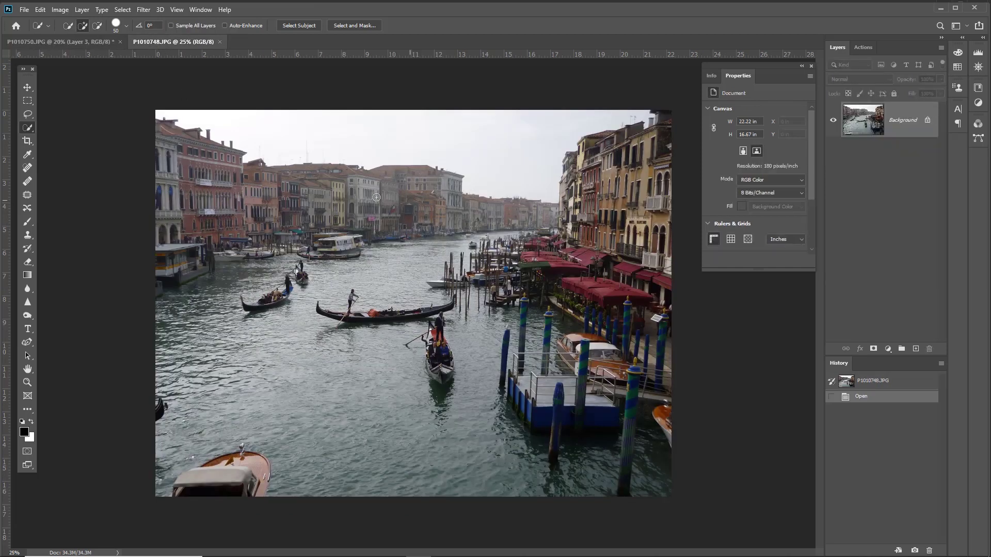
pyautogui.click(28, 91)
pyautogui.moveTo(601, 252); pyautogui.dragTo(340, 198)
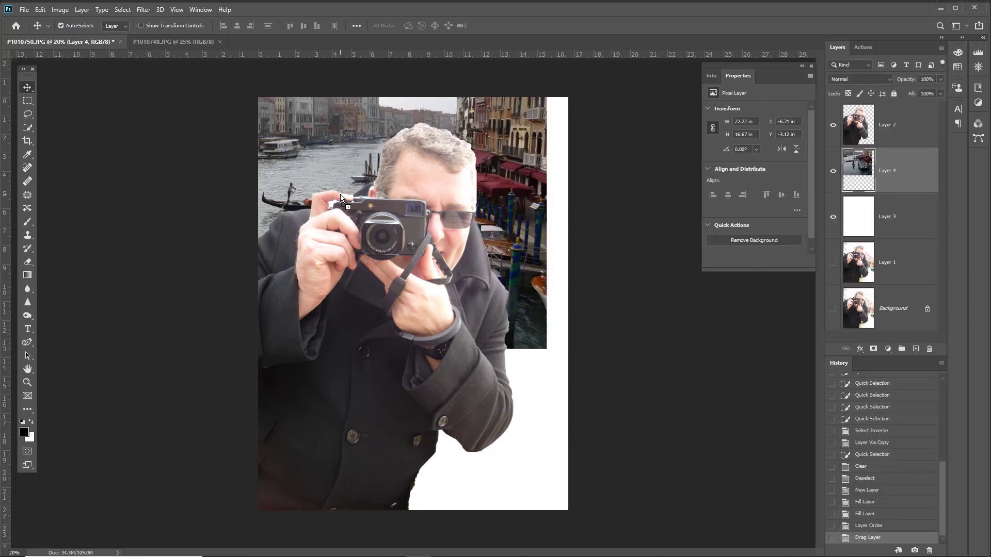
pyautogui.moveTo(534, 214); pyautogui.dragTo(555, 272)
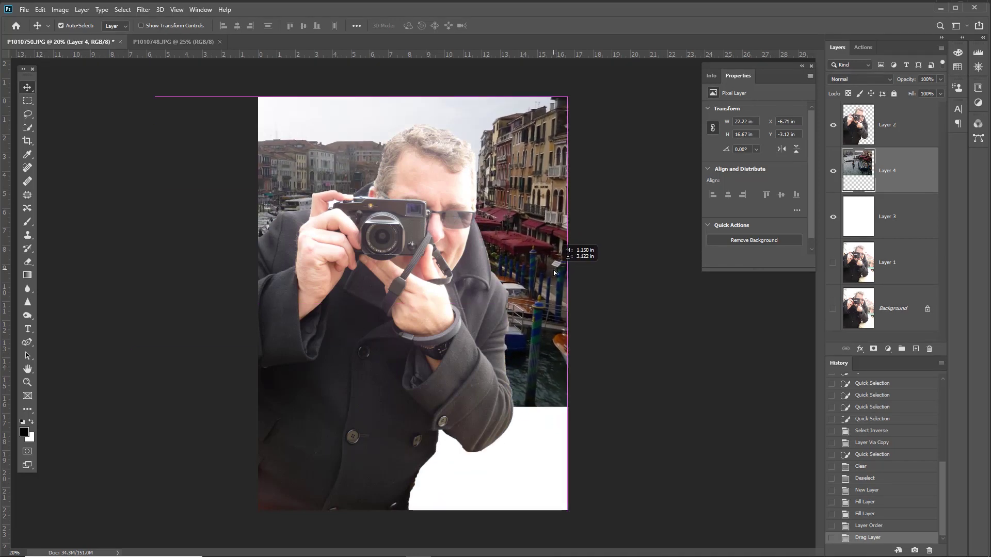
pyautogui.moveTo(554, 272); pyautogui.dragTo(555, 273)
# Step: Scale the canal layer from its lower-left corner to about 29.67 × 22.25 in so it covers the canvas height
pyautogui.hotkey('ctrl', 't')
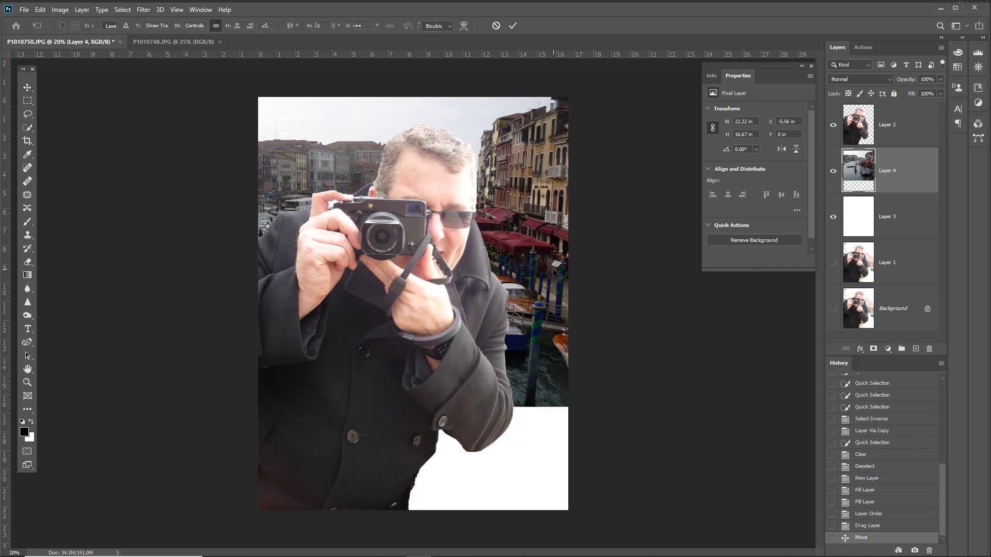
pyautogui.hotkey('ctrl', '-')
pyautogui.moveTo(214, 382); pyautogui.dragTo(108, 453)
pyautogui.press('Return')
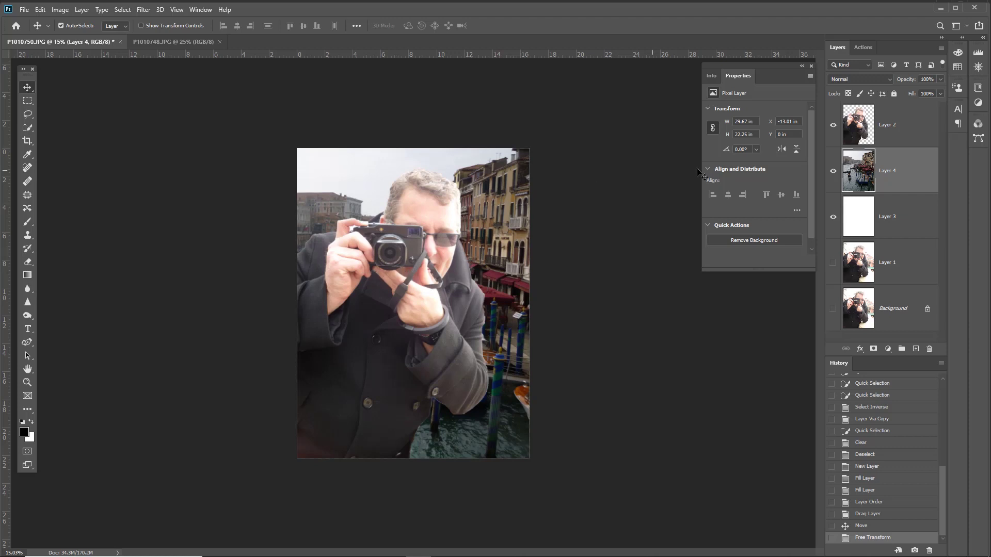
# Step: Move the canal layer above the man's cutout and set its blend mode to Screen
pyautogui.moveTo(906, 164); pyautogui.dragTo(905, 112)
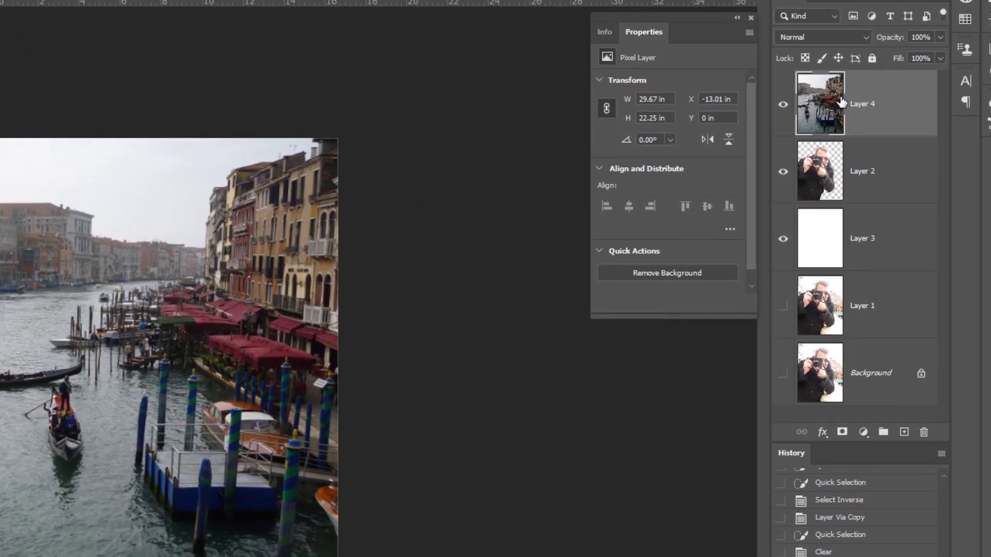
pyautogui.click(832, 37)
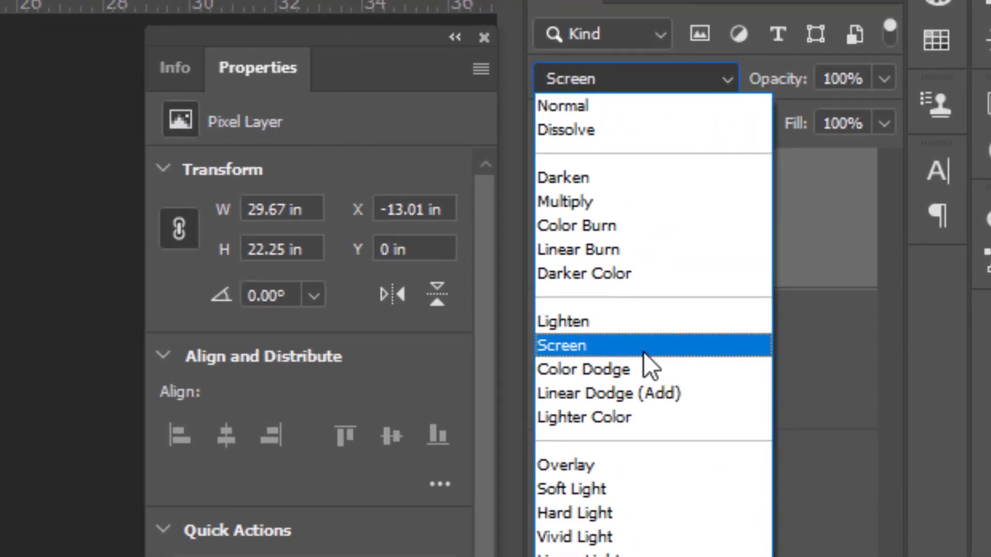
pyautogui.click(643, 349)
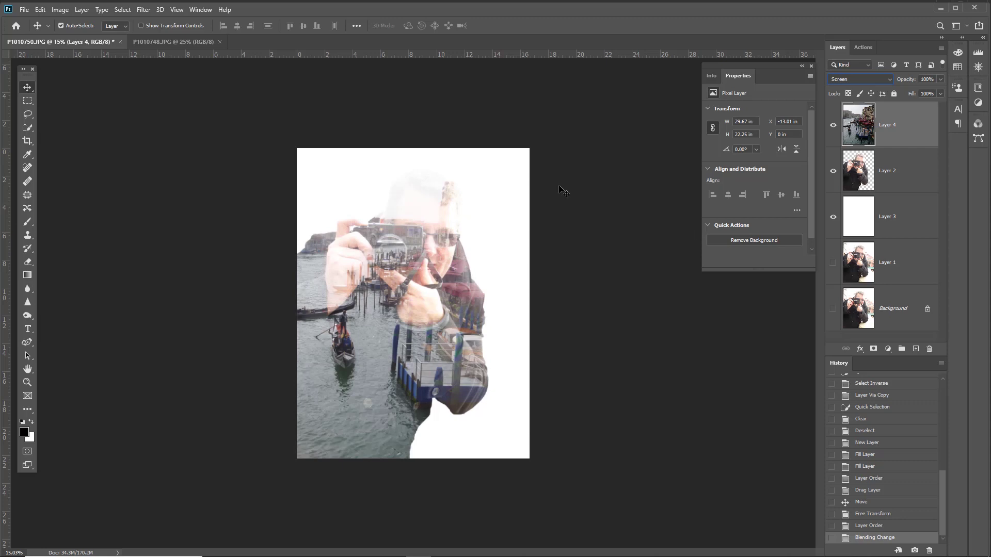
# Step: Set the canal layer's opacity to 91% and add a layer mask to it
pyautogui.moveTo(909, 84)
pyautogui.mouseDown()
pyautogui.moveTo(852, 85)
pyautogui.moveTo(910, 83)
pyautogui.mouseUp()
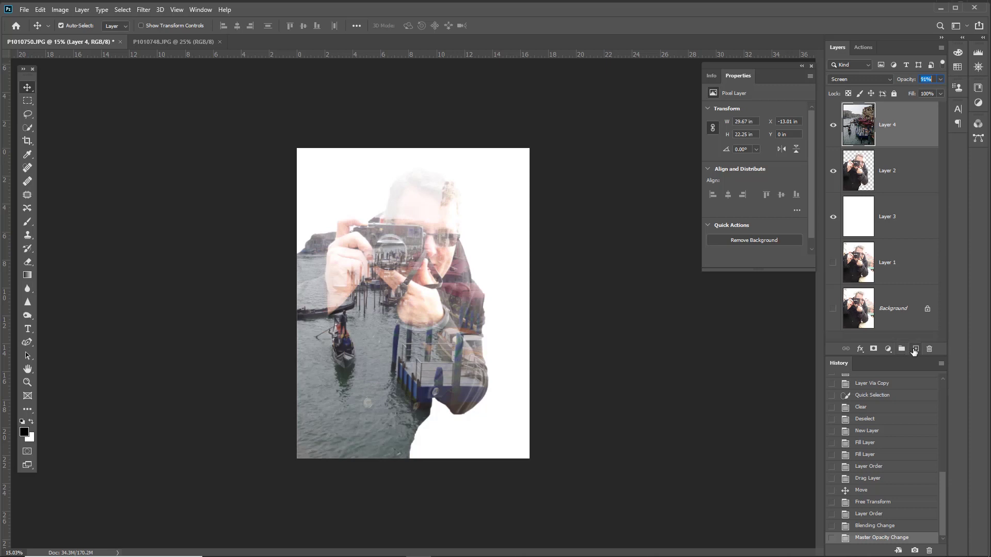
pyautogui.click(873, 350)
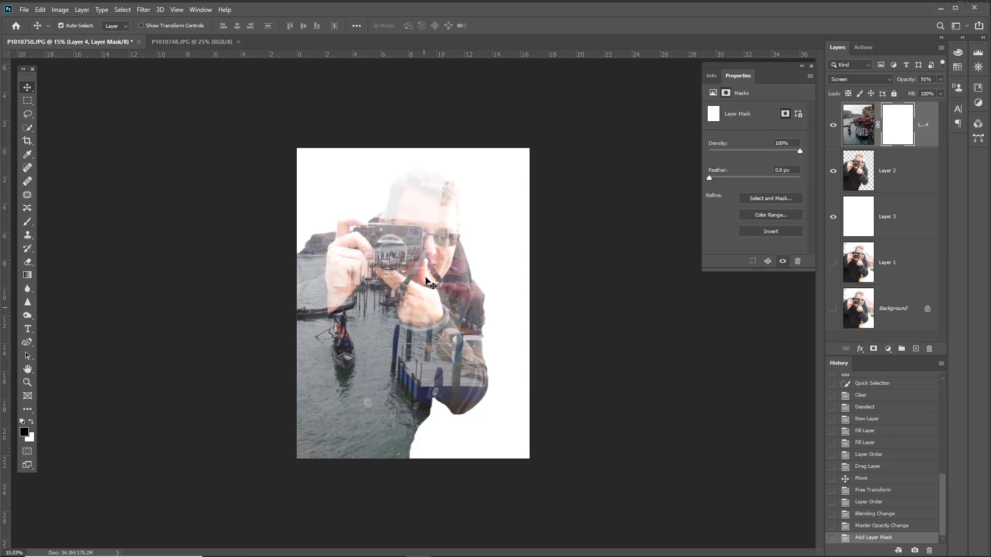
# Step: Paint black at 28% brush opacity on the canal layer's mask over the man's hair, face and sunglasses
pyautogui.press('b')
pyautogui.press('x')
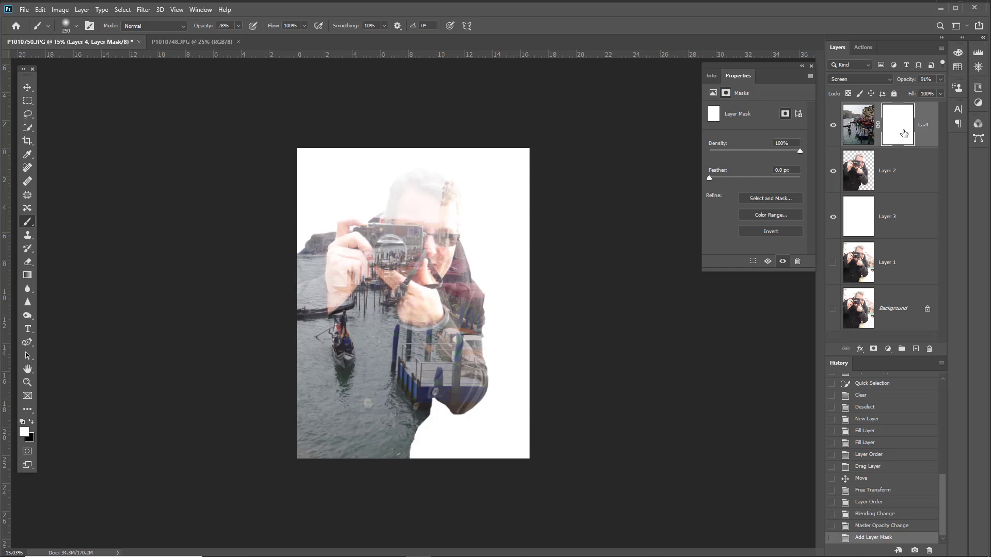
pyautogui.press('x')
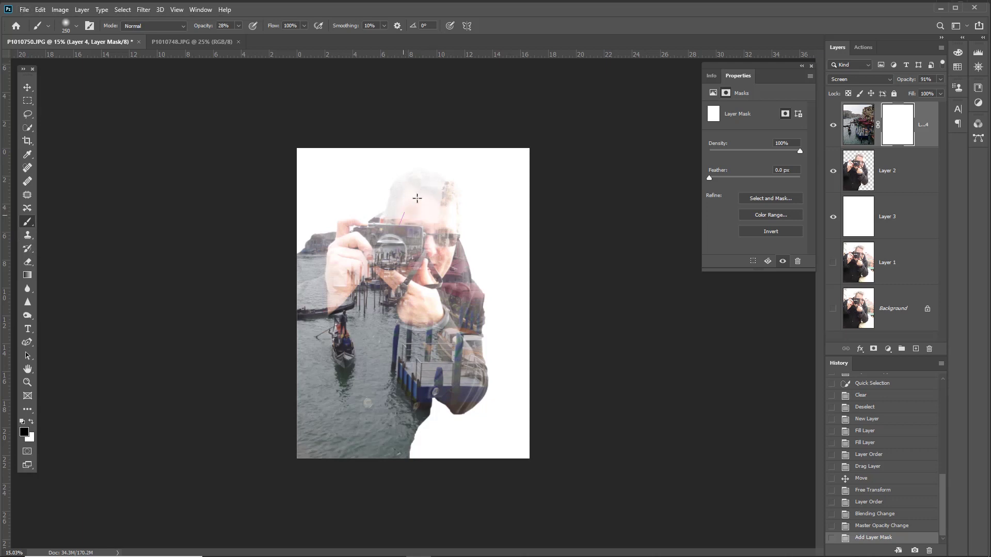
pyautogui.moveTo(410, 193)
pyautogui.mouseDown()
pyautogui.moveTo(387, 230)
pyautogui.moveTo(414, 185)
pyautogui.mouseUp()
pyautogui.click(440, 189)
pyautogui.click(449, 236)
pyautogui.click(431, 243)
pyautogui.click(420, 243)
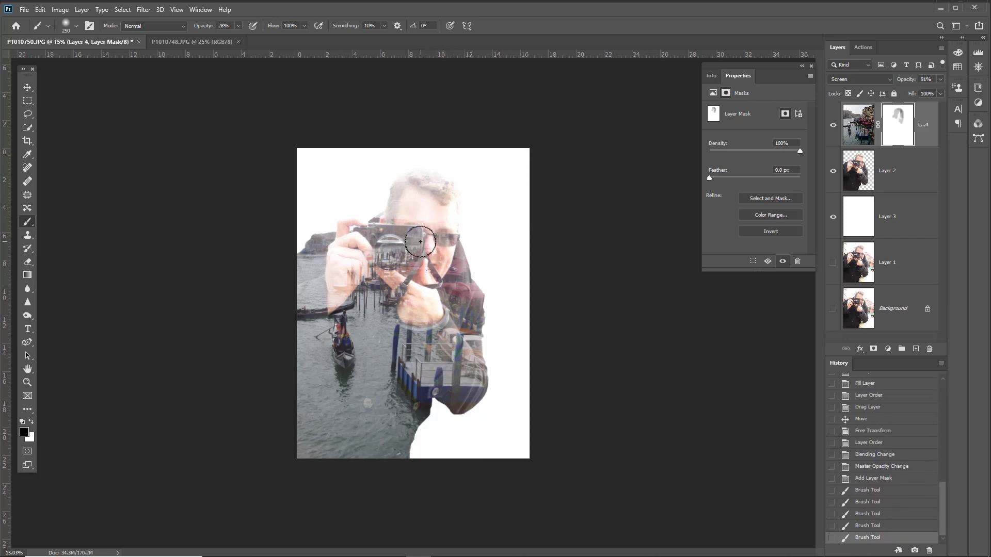
# Step: Paint black on the canal layer's mask over the camera, the hand beneath it and the jacket sleeve
pyautogui.click(384, 249)
pyautogui.click(405, 263)
pyautogui.click(393, 256)
pyautogui.click(431, 296)
pyautogui.click(440, 353)
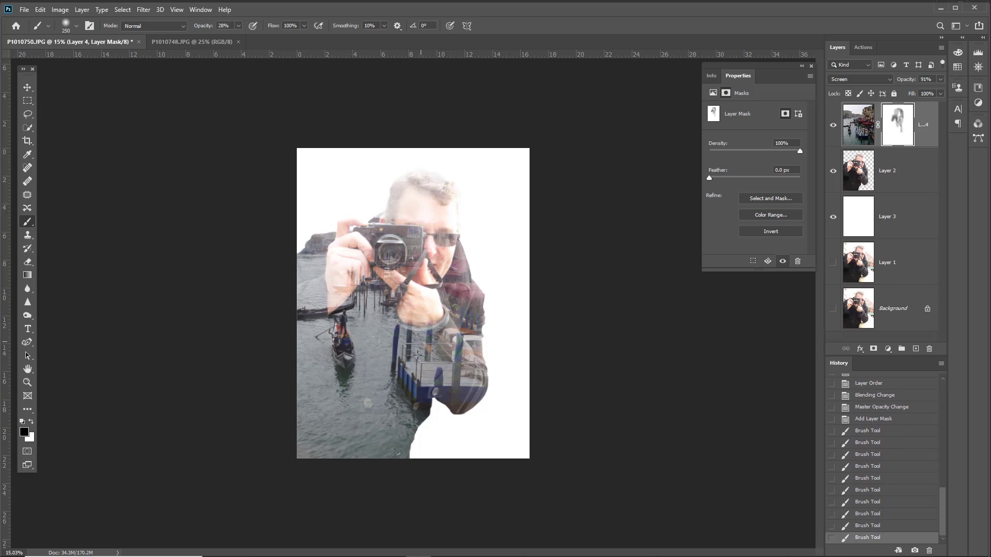
pyautogui.click(425, 361)
pyautogui.click(420, 375)
pyautogui.click(457, 356)
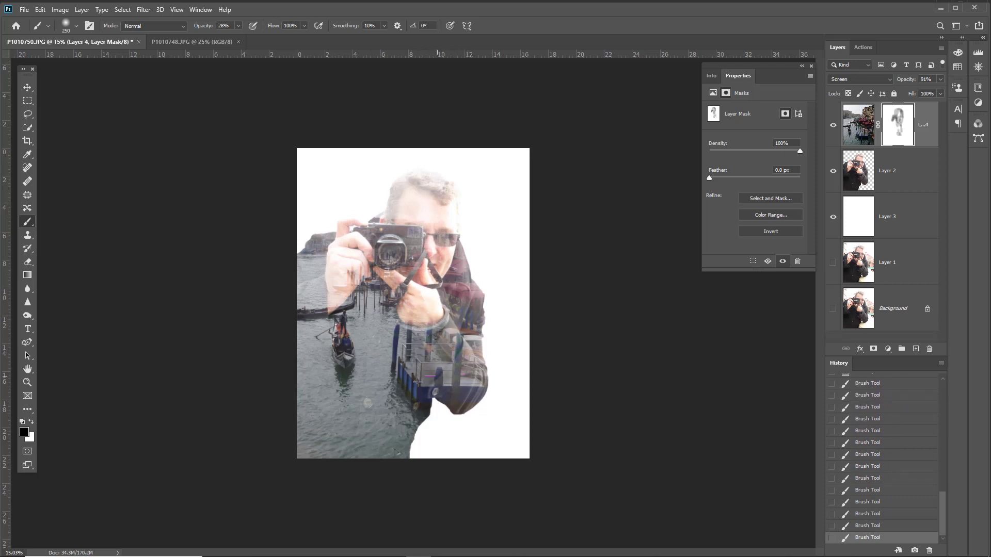
# Step: Darken the canal mask over the water and jacket, enlarging the brush to 600 and lowering its opacity to 11%
pyautogui.moveTo(376, 405); pyautogui.dragTo(363, 428)
pyautogui.moveTo(359, 352)
pyautogui.mouseDown()
pyautogui.moveTo(361, 428)
pyautogui.moveTo(329, 371)
pyautogui.moveTo(310, 454)
pyautogui.moveTo(300, 454)
pyautogui.moveTo(308, 420)
pyautogui.mouseUp()
pyautogui.press(']')
pyautogui.press(']')
pyautogui.press(']')
pyautogui.press(']')
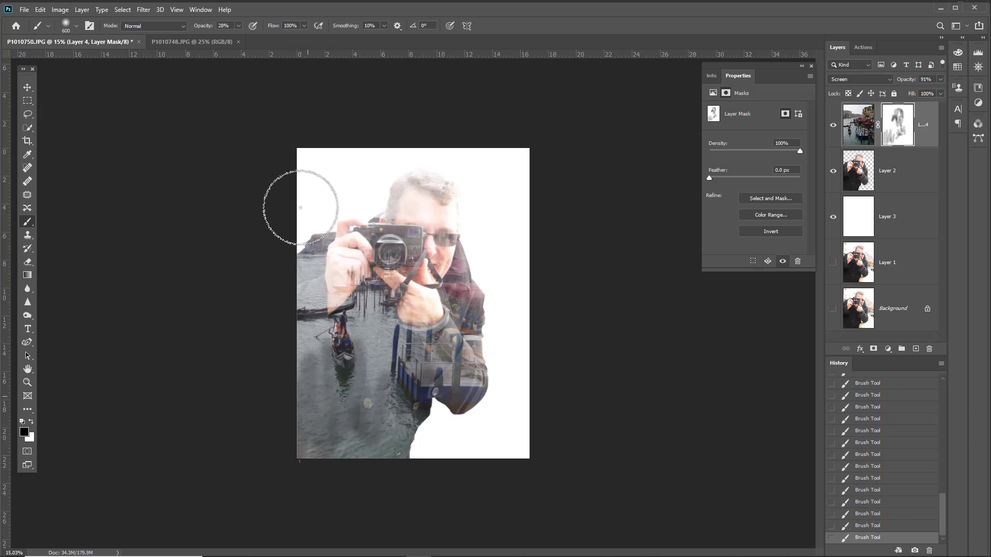
pyautogui.moveTo(207, 28); pyautogui.dragTo(197, 29)
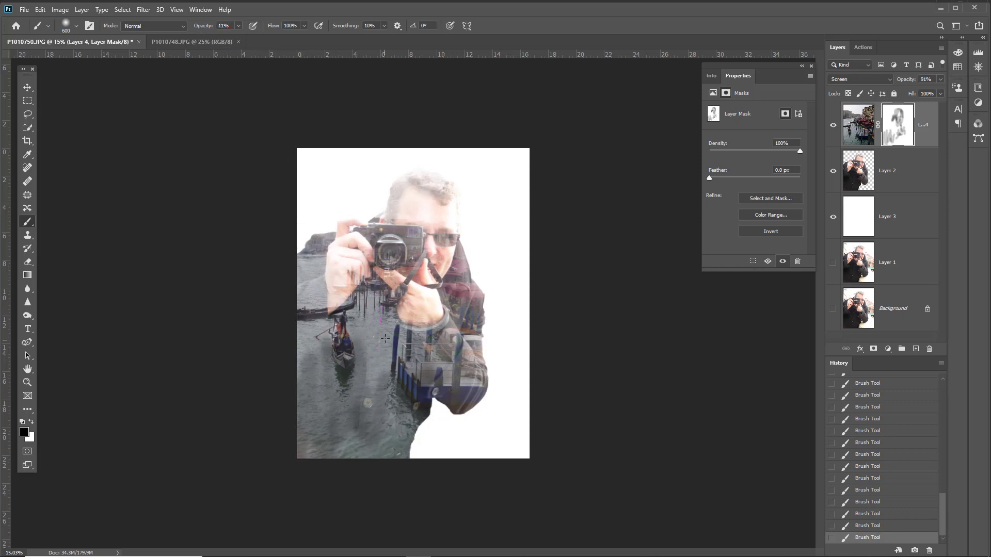
pyautogui.moveTo(323, 379)
pyautogui.mouseDown()
pyautogui.moveTo(309, 335)
pyautogui.moveTo(337, 310)
pyautogui.mouseUp()
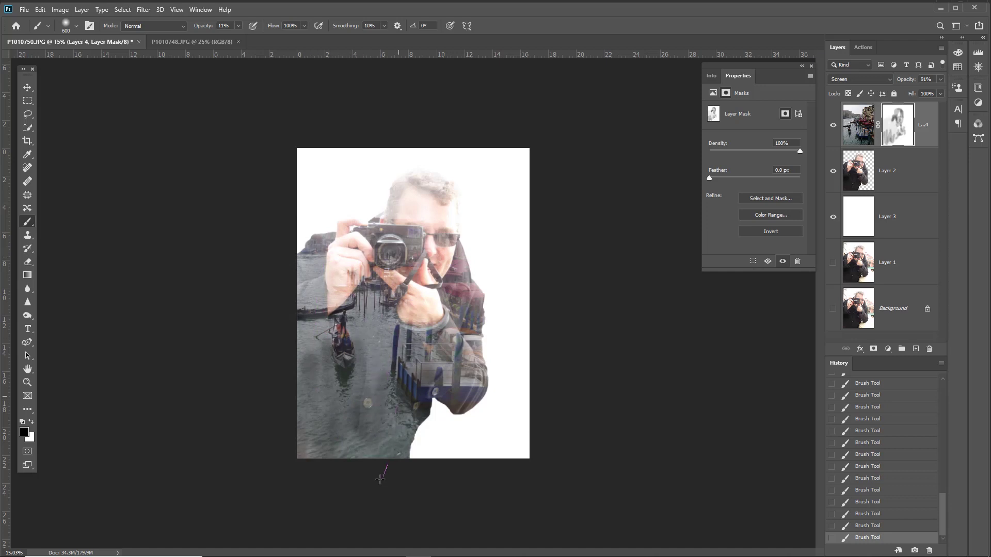
pyautogui.moveTo(425, 365)
pyautogui.mouseDown()
pyautogui.moveTo(443, 317)
pyautogui.moveTo(465, 331)
pyautogui.mouseUp()
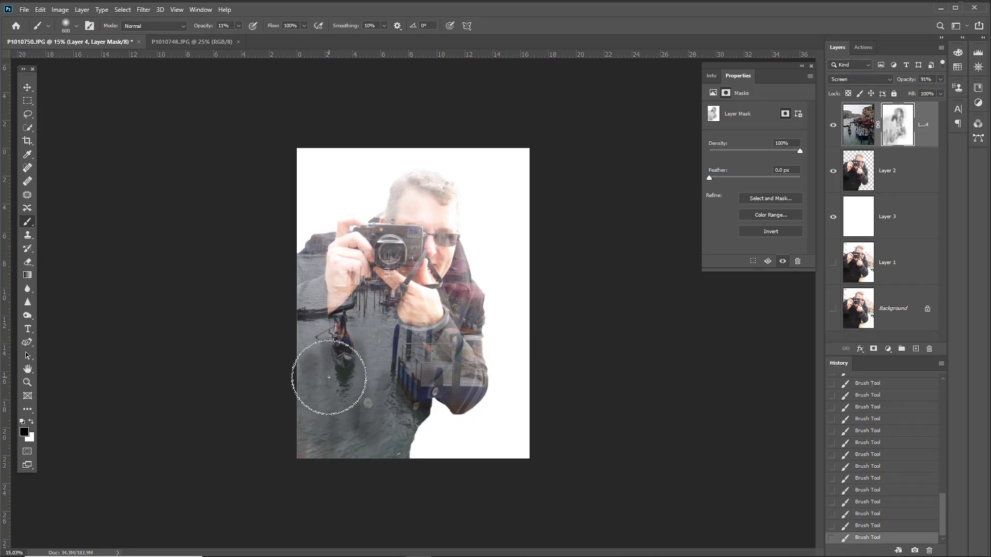
# Step: Restore the gondola and surrounding water by painting white at 70% brush opacity on the canal layer's mask
pyautogui.scroll(2, 328, 377)
pyautogui.scroll(2, 329, 377)
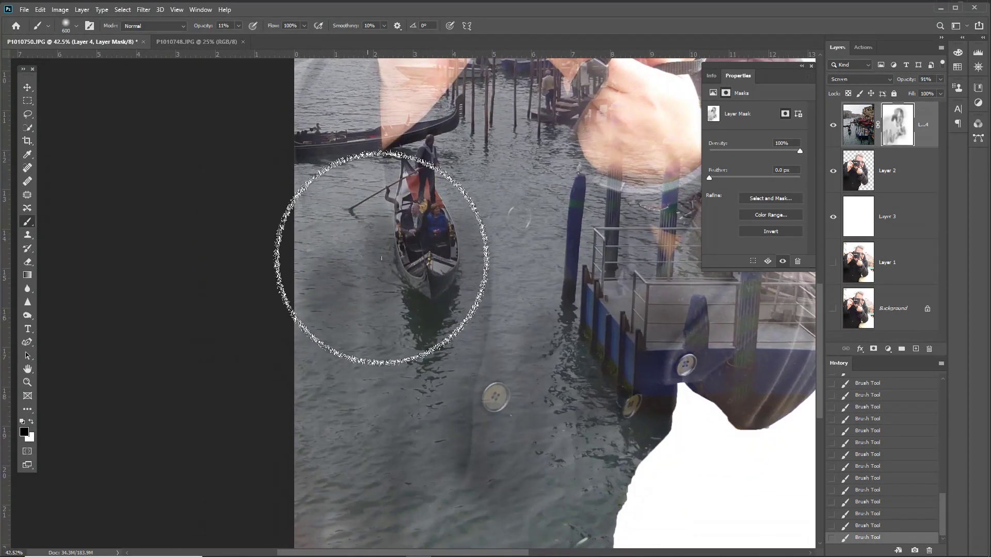
pyautogui.press('x')
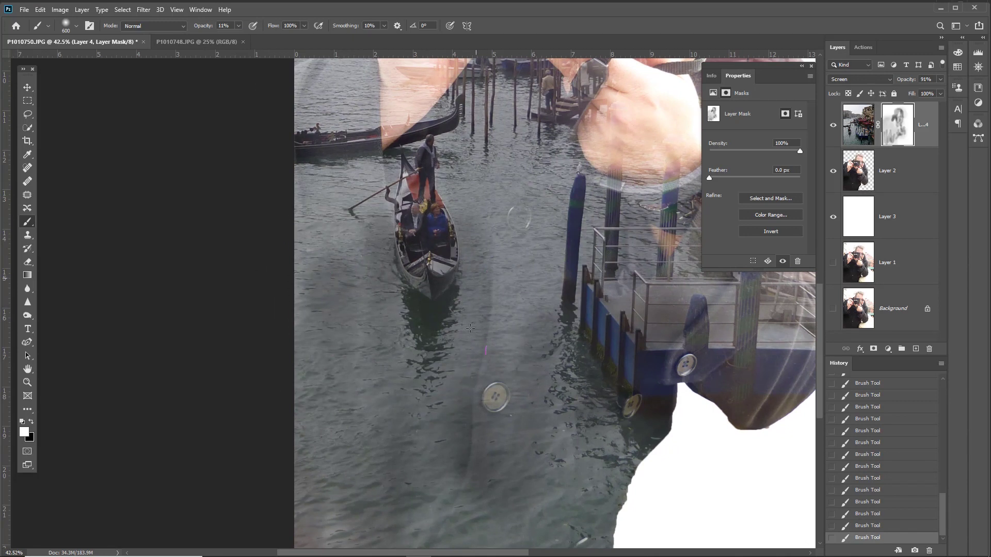
pyautogui.press('7')
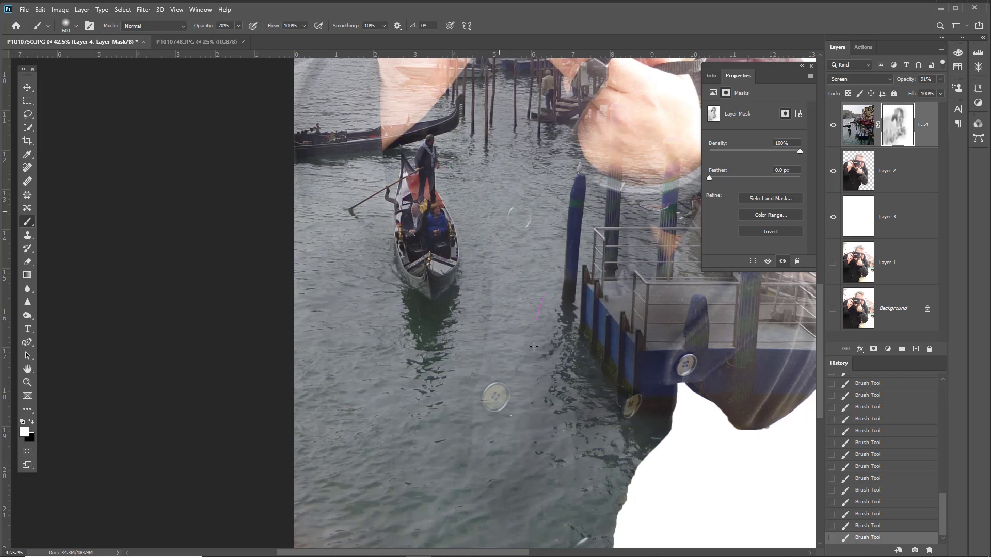
pyautogui.scroll(-3, 494, 386)
pyautogui.scroll(-1, 481, 373)
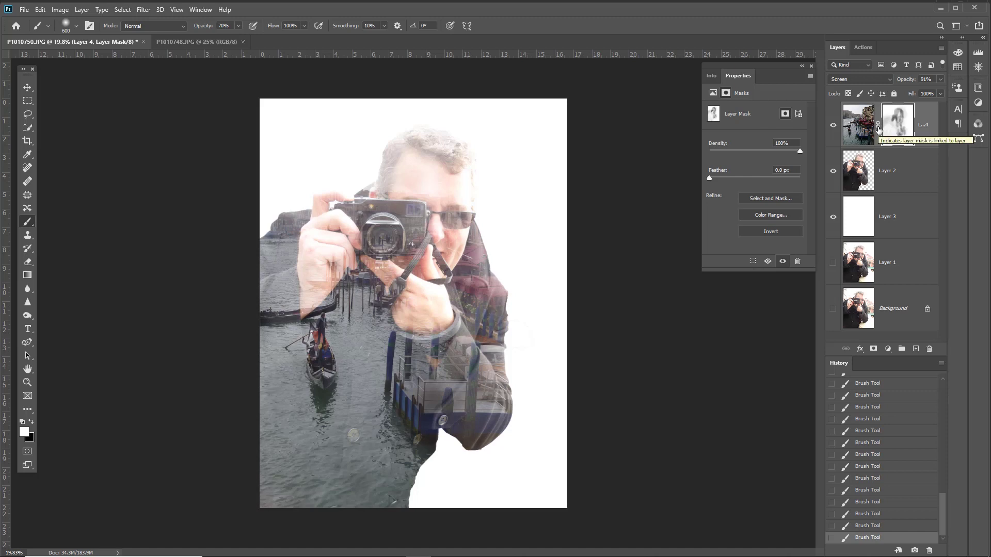
# Step: Try moving the canal photo together with its linked mask and undo the move
pyautogui.click(879, 128)
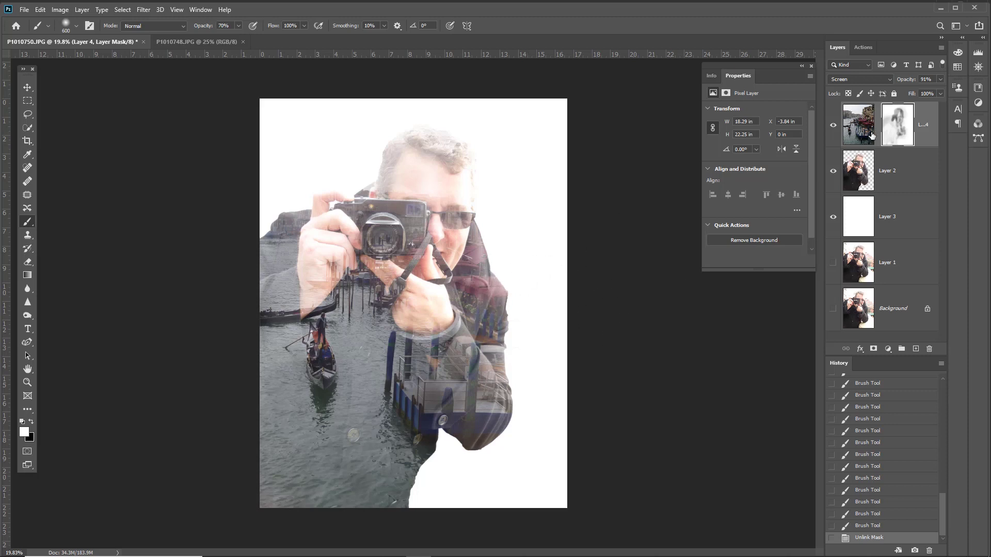
pyautogui.click(878, 128)
pyautogui.click(28, 87)
pyautogui.moveTo(424, 265); pyautogui.dragTo(488, 286)
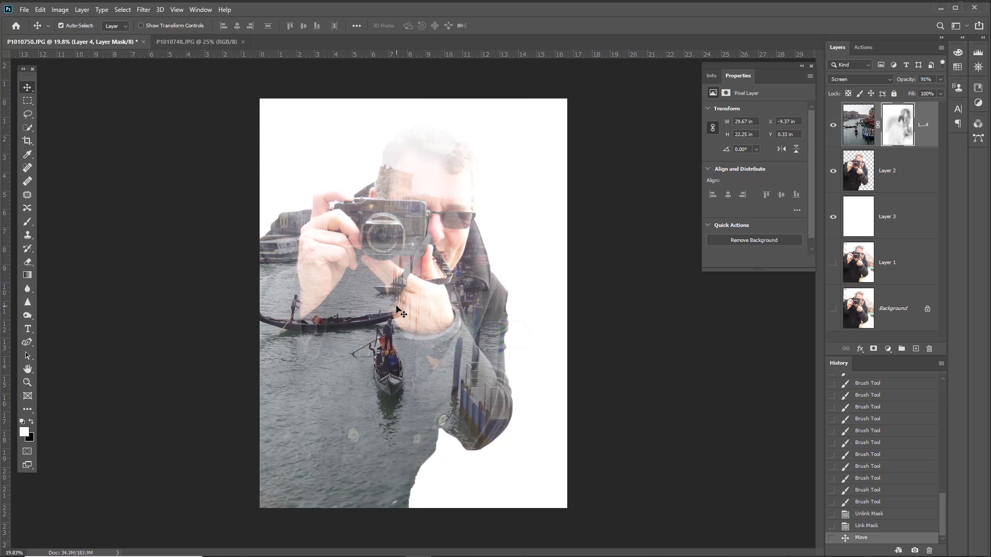
pyautogui.hotkey('ctrl', 'z')
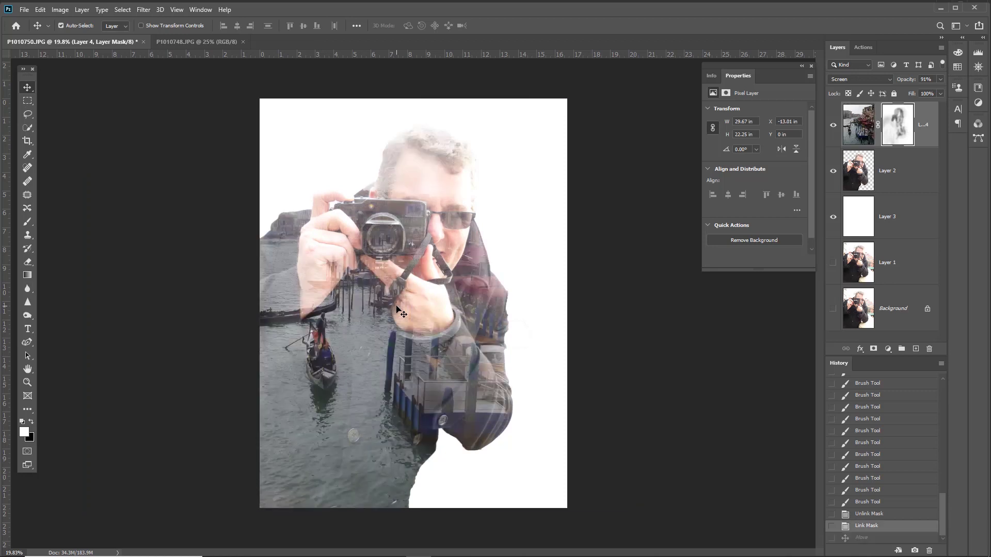
# Step: Unlink the canal layer's mask and reposition only the photo to about X -9.54 in, Y 1.35 in
pyautogui.click(878, 125)
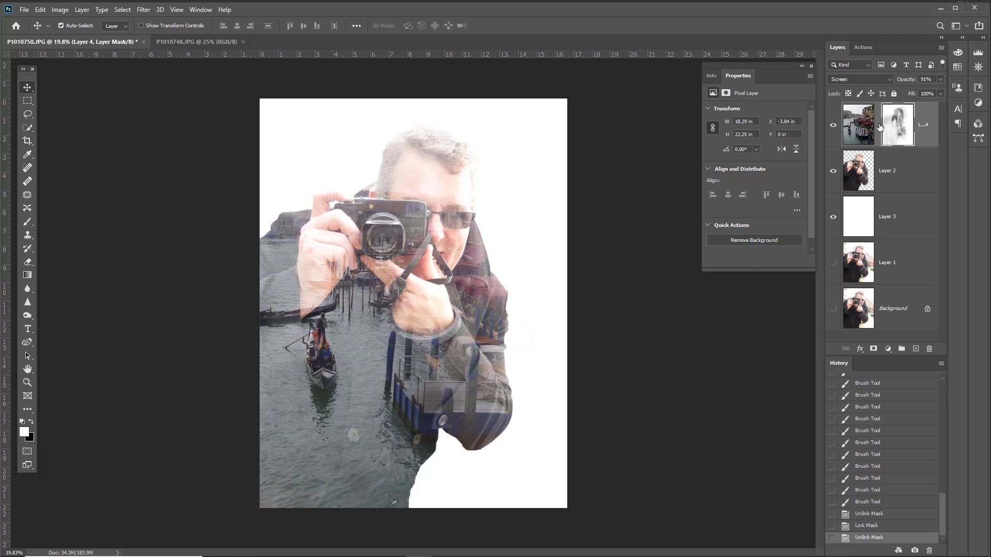
pyautogui.moveTo(413, 310); pyautogui.dragTo(449, 316)
pyautogui.hotkey('ctrl', 'z')
pyautogui.click(855, 134)
pyautogui.moveTo(438, 309); pyautogui.dragTo(401, 381)
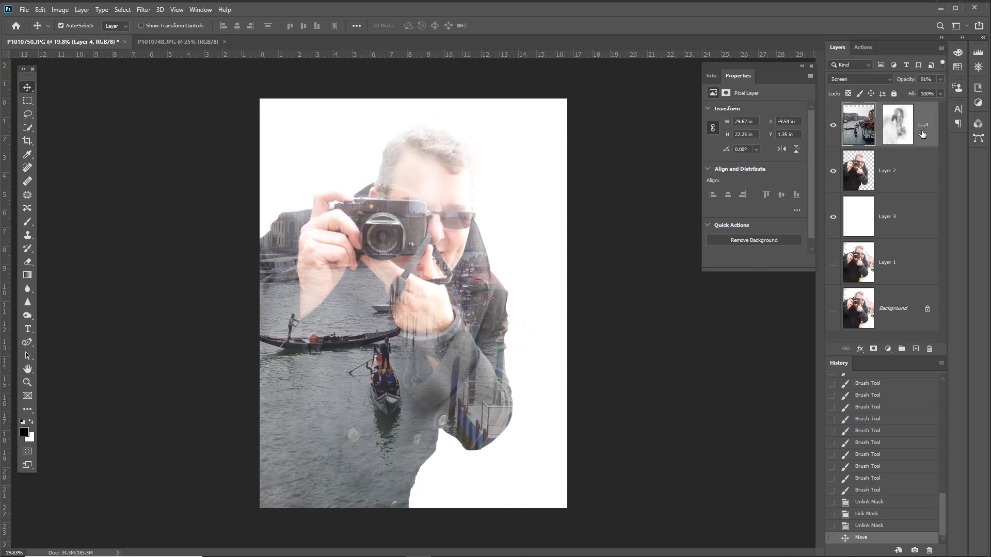
# Step: Paint black at 70% brush opacity on the canal layer's mask over the man's face, collar and sleeve
pyautogui.click(895, 130)
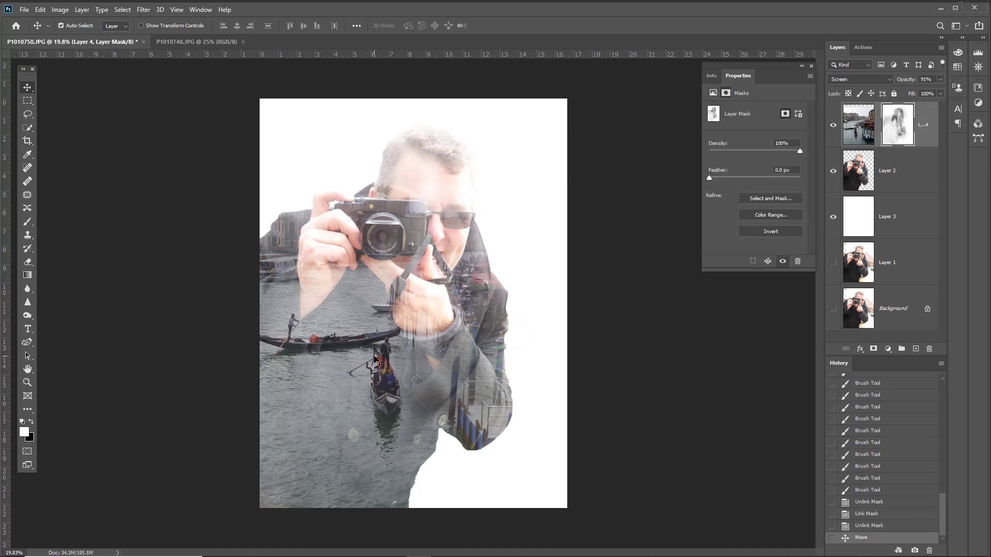
pyautogui.press('b')
pyautogui.press('x')
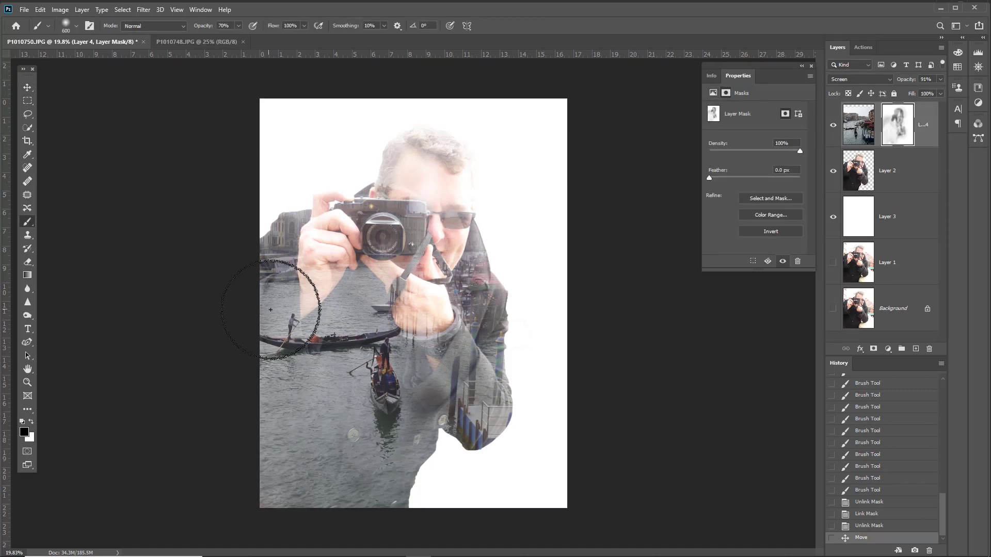
pyautogui.moveTo(423, 184)
pyautogui.mouseDown()
pyautogui.moveTo(404, 141)
pyautogui.moveTo(443, 144)
pyautogui.moveTo(459, 173)
pyautogui.moveTo(470, 222)
pyautogui.moveTo(468, 276)
pyautogui.moveTo(453, 271)
pyautogui.moveTo(454, 310)
pyautogui.mouseUp()
pyautogui.moveTo(464, 362); pyautogui.dragTo(488, 382)
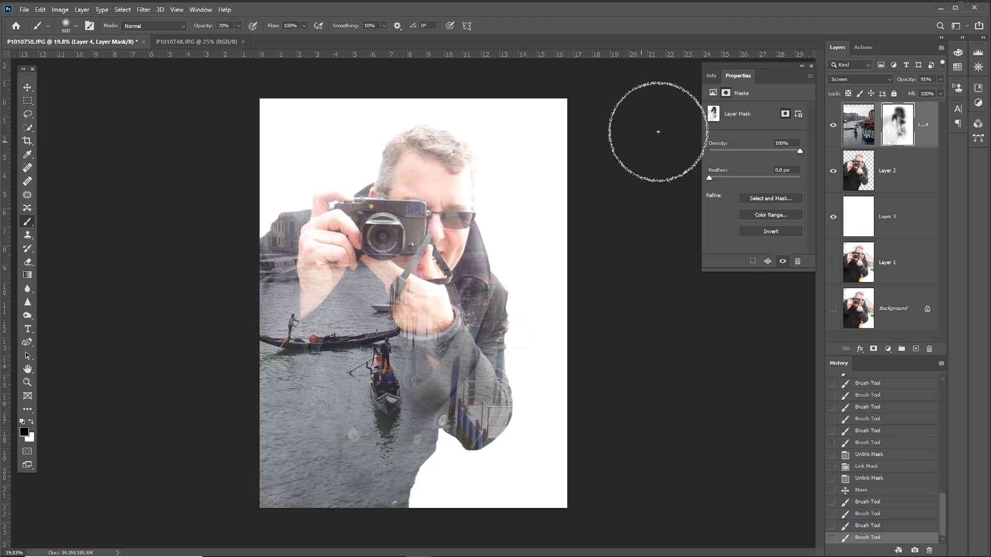
# Step: Add a linear pink-orange-navy gradient fill layer at 90° and 100% scale above the canal layer, with 43% opacity
pyautogui.click(862, 111)
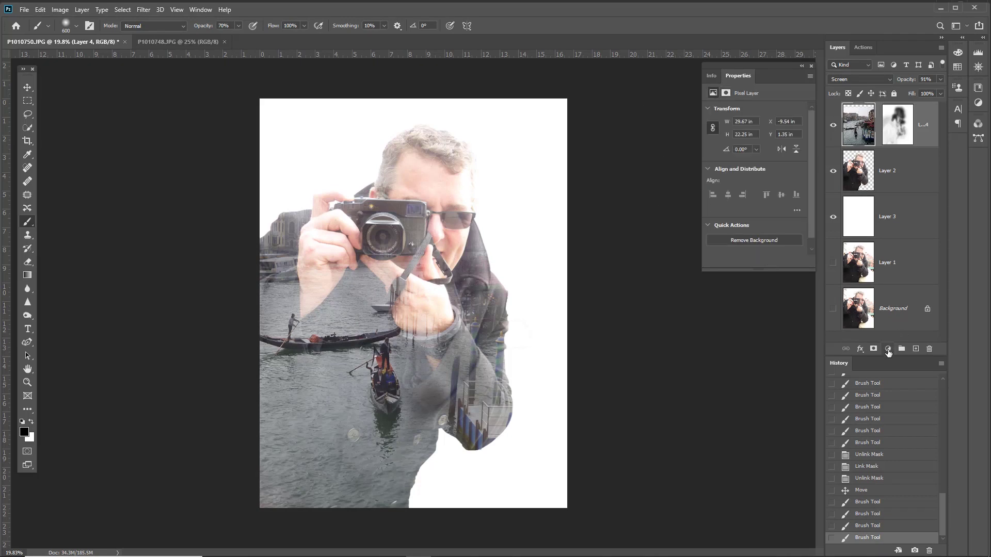
pyautogui.click(888, 349)
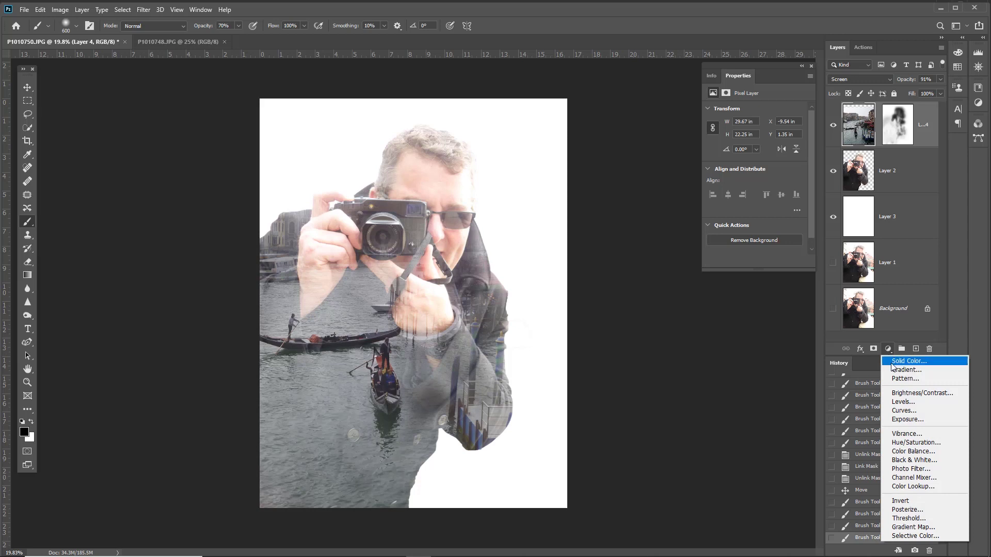
pyautogui.click(898, 369)
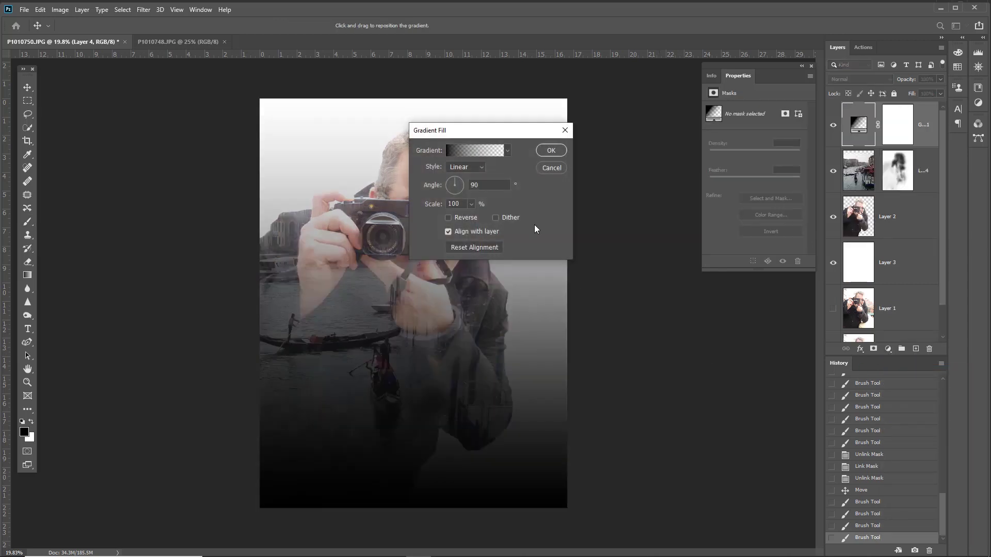
pyautogui.click(507, 151)
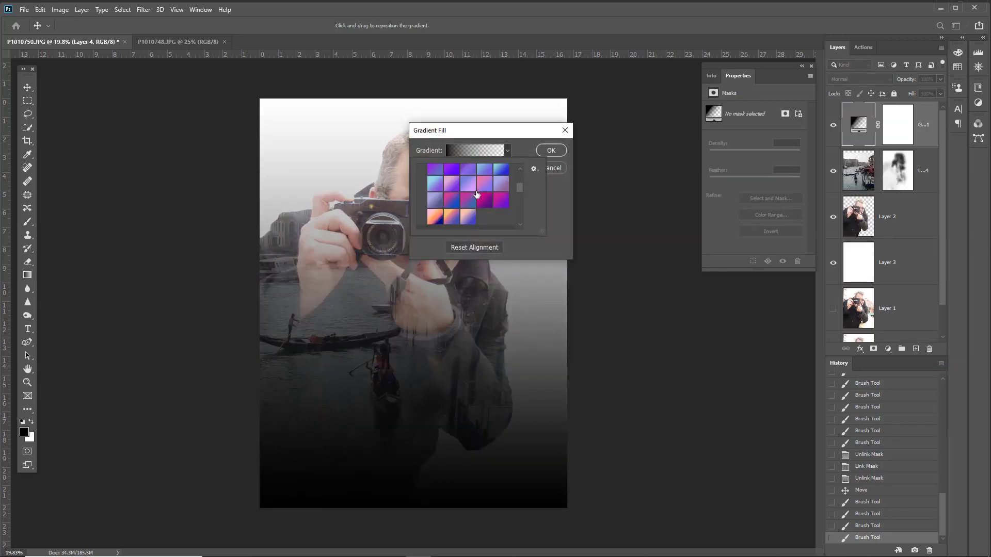
pyautogui.click(437, 219)
pyautogui.click(557, 153)
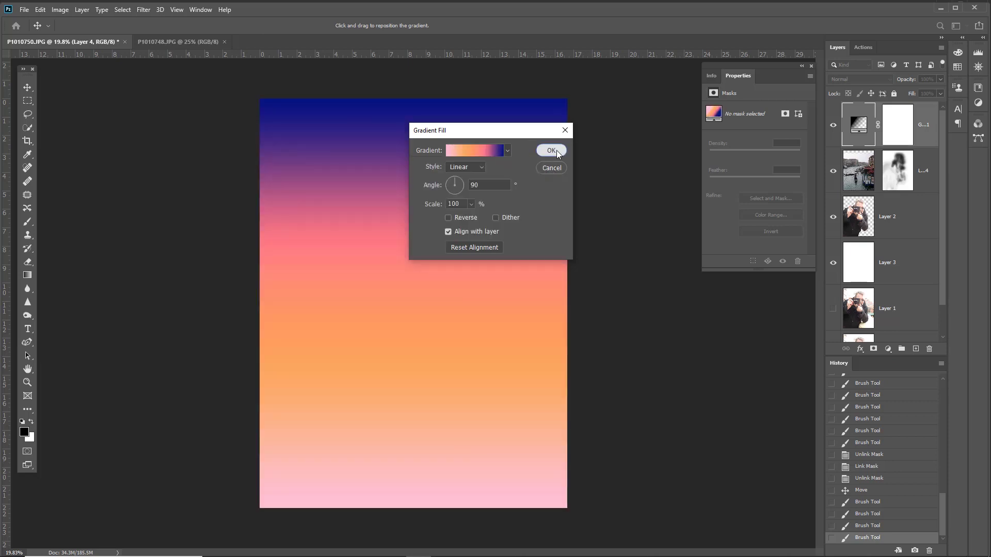
pyautogui.click(555, 151)
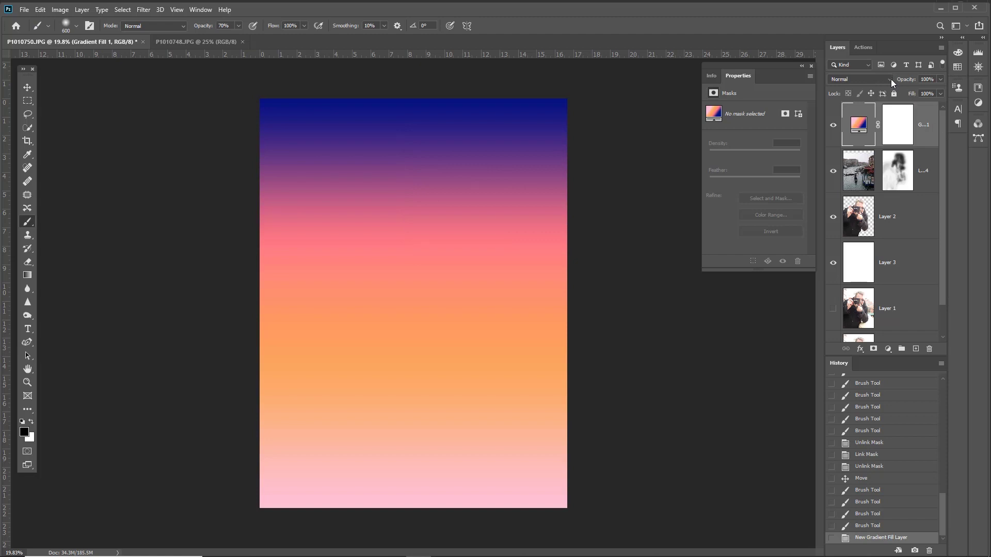
pyautogui.moveTo(908, 82); pyautogui.dragTo(878, 81)
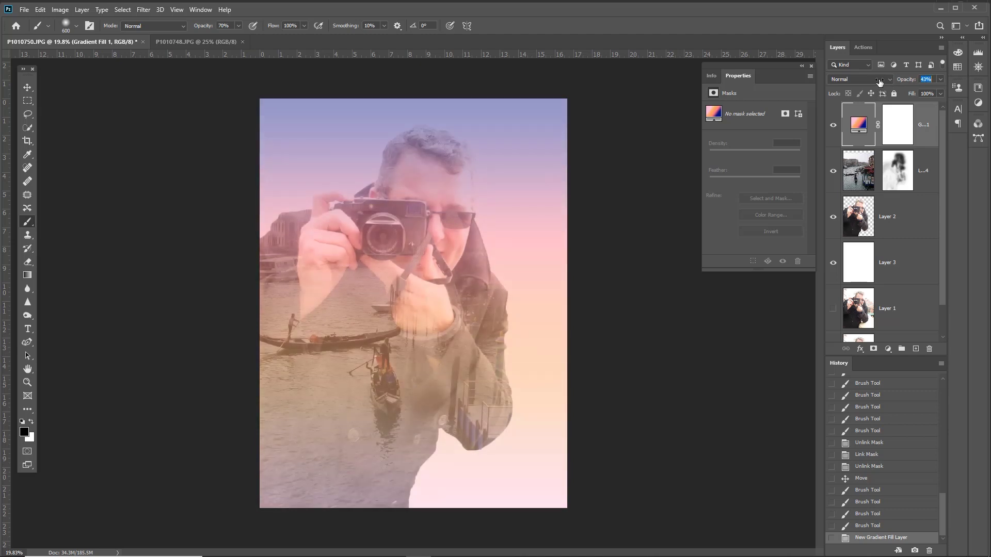
pyautogui.moveTo(879, 81); pyautogui.dragTo(879, 81)
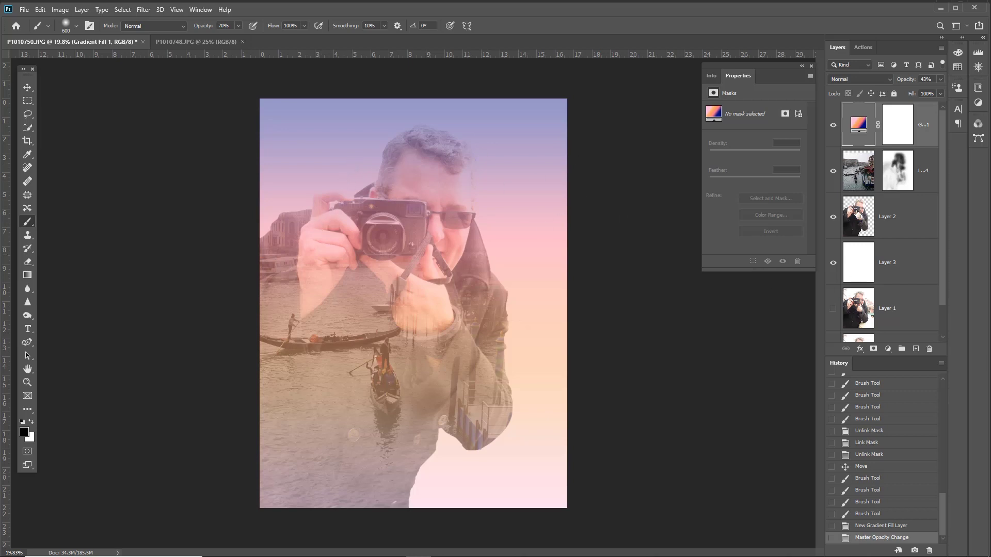
# Step: Fill the man's cutout outline with black on the gradient layer's mask, deselect, and invert the mask to tint only his silhouette
pyautogui.click(858, 212)
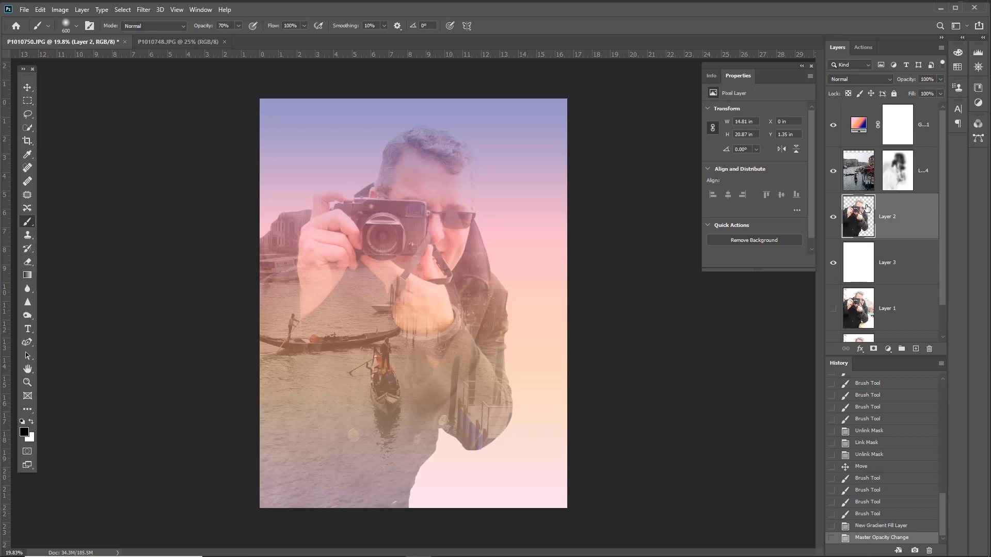
pyautogui.keyDown('ctrl'); pyautogui.click(857, 217); pyautogui.keyUp('ctrl')
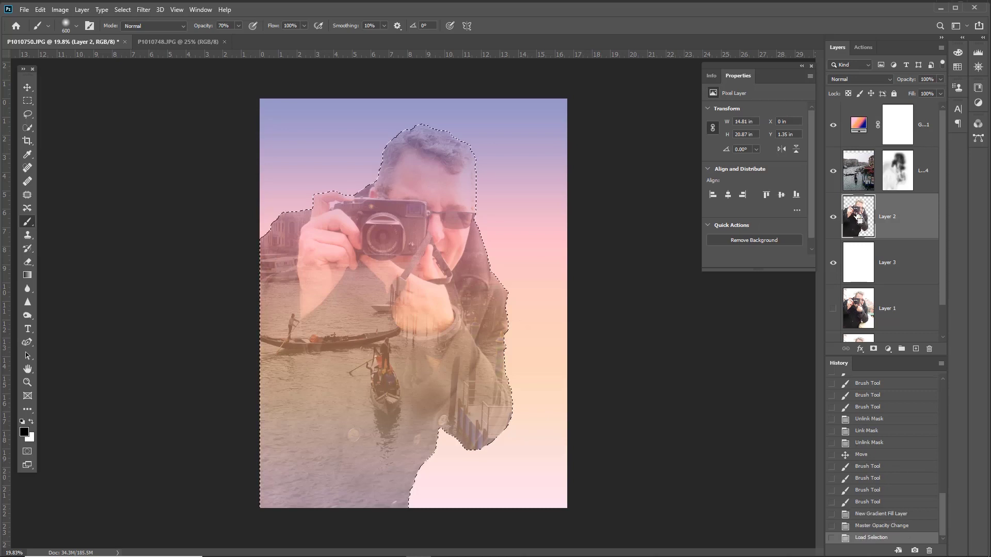
pyautogui.click(893, 129)
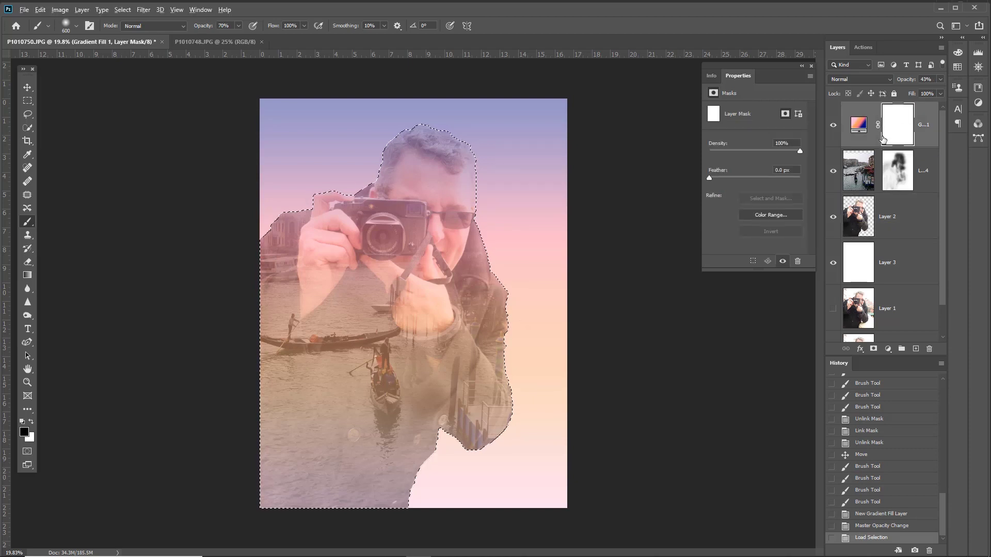
pyautogui.hotkey('alt', 'BackSpace')
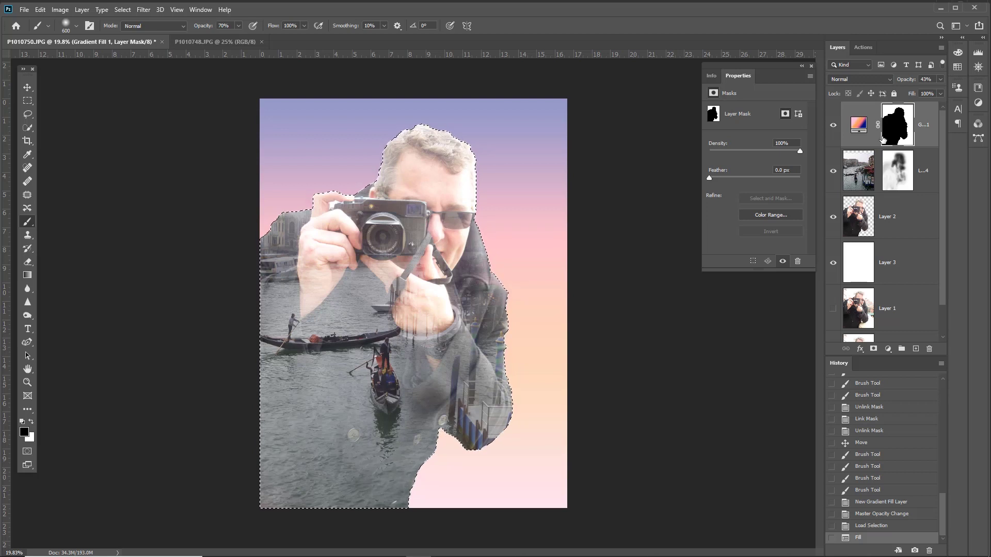
pyautogui.hotkey('ctrl', 'd')
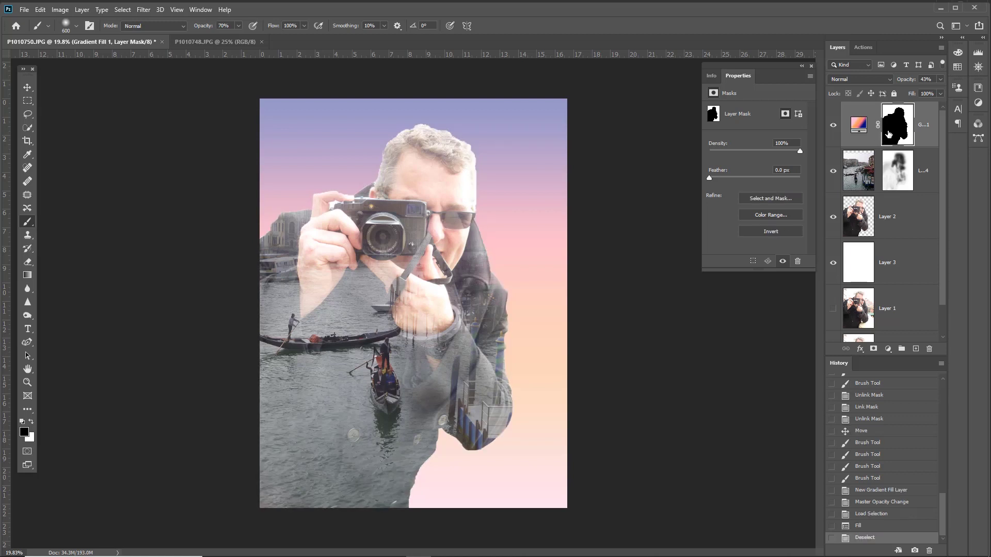
pyautogui.hotkey('ctrl', 'i')
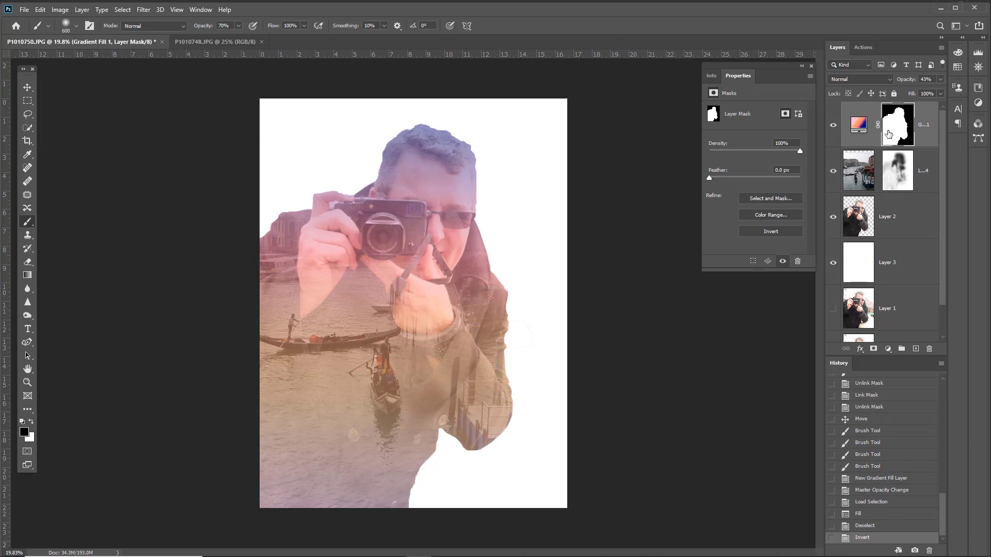
# Step: Invert the gradient layer's mask to tint only the background, and copy the P1010748.JPG canal photo into the portrait document as the top layer
pyautogui.hotkey('ctrl', 'i')
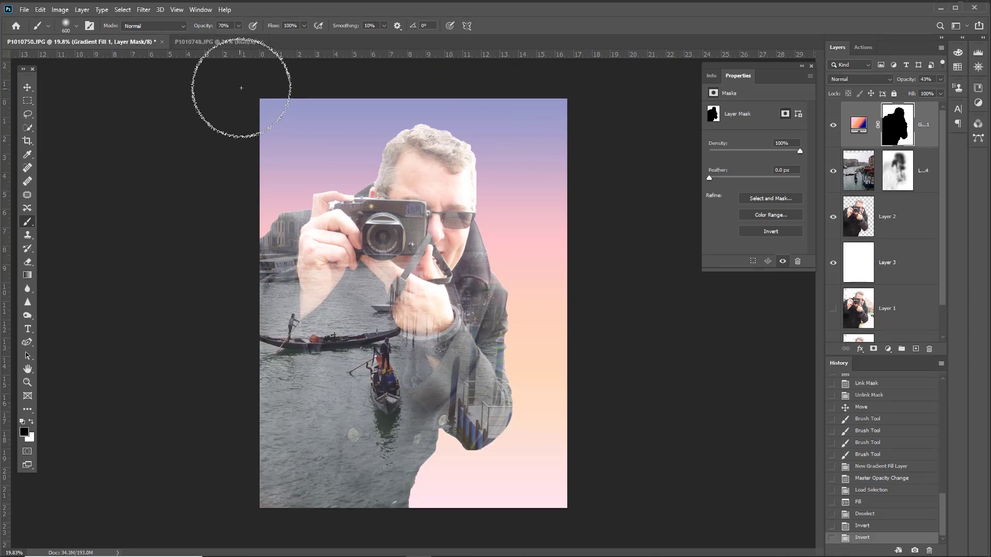
pyautogui.click(221, 44)
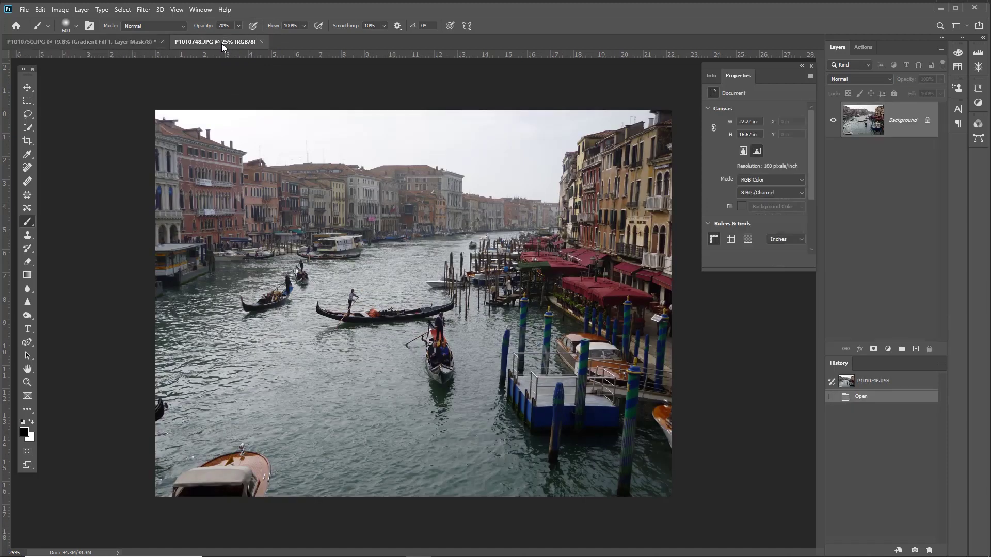
pyautogui.click(27, 88)
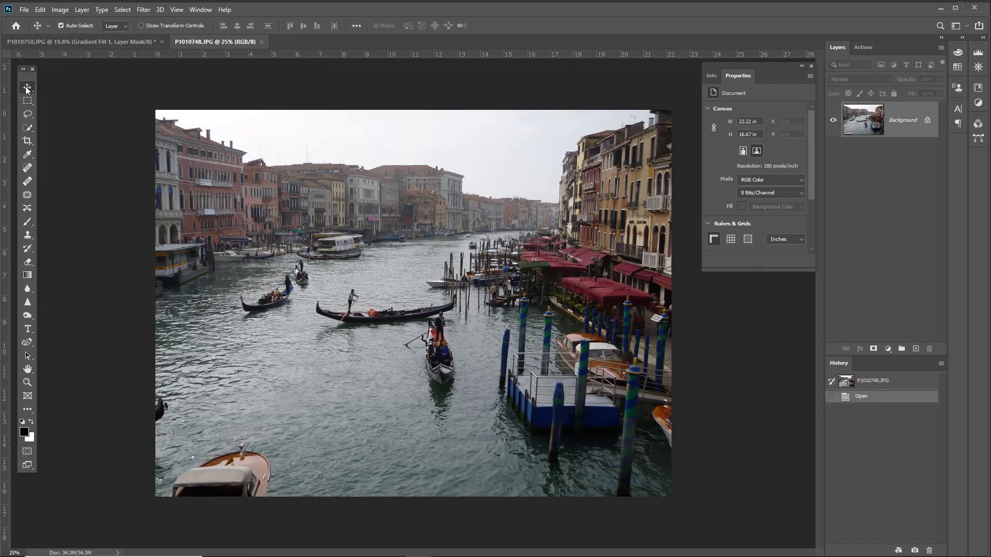
pyautogui.moveTo(227, 217); pyautogui.dragTo(467, 260)
# Step: Scale the new canal photo layer to about 174% and position it over the whole canvas at about X -0.63 in, Y -0.69 in
pyautogui.hotkey('ctrl', 't')
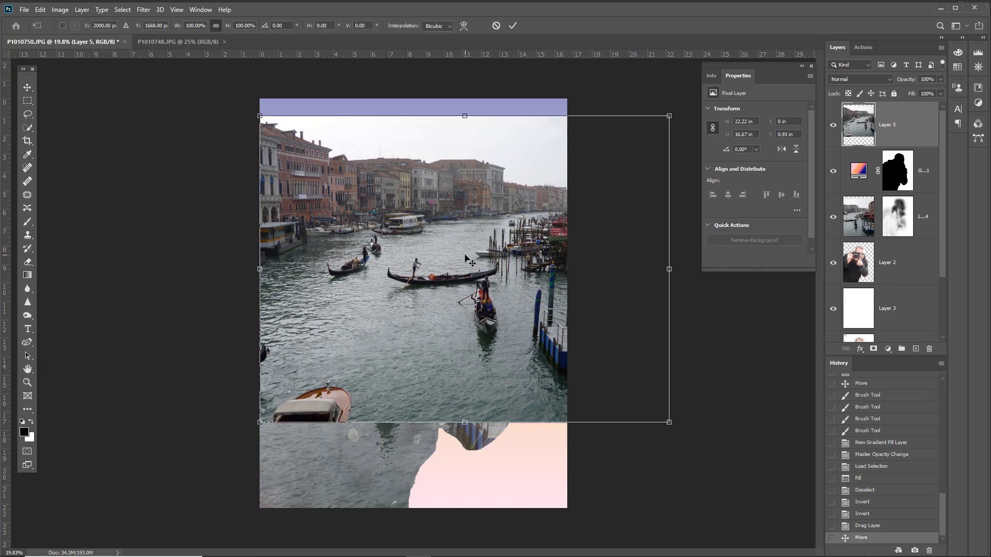
pyautogui.scroll(-1, 465, 258)
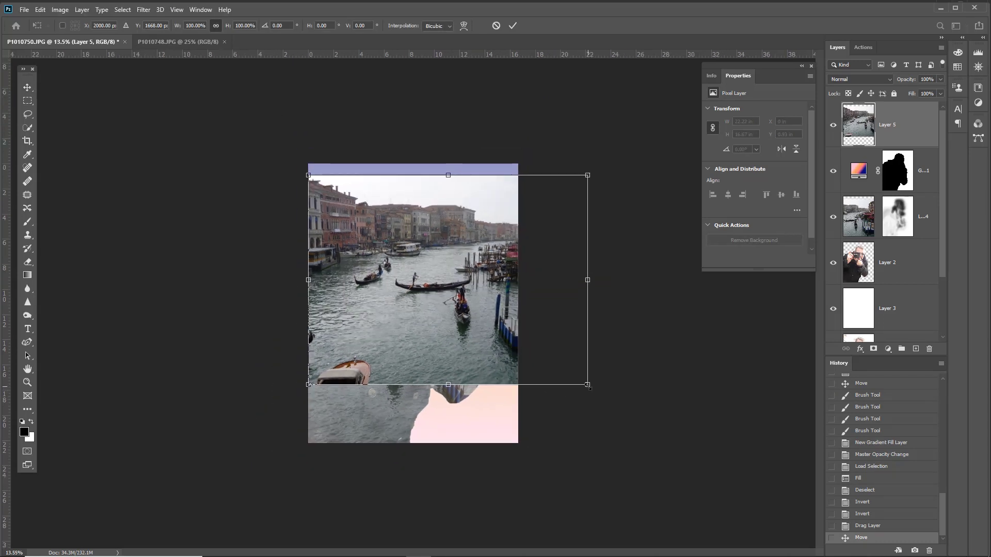
pyautogui.moveTo(588, 385); pyautogui.dragTo(676, 451)
pyautogui.moveTo(309, 176); pyautogui.dragTo(191, 89)
pyautogui.moveTo(405, 248); pyautogui.dragTo(513, 314)
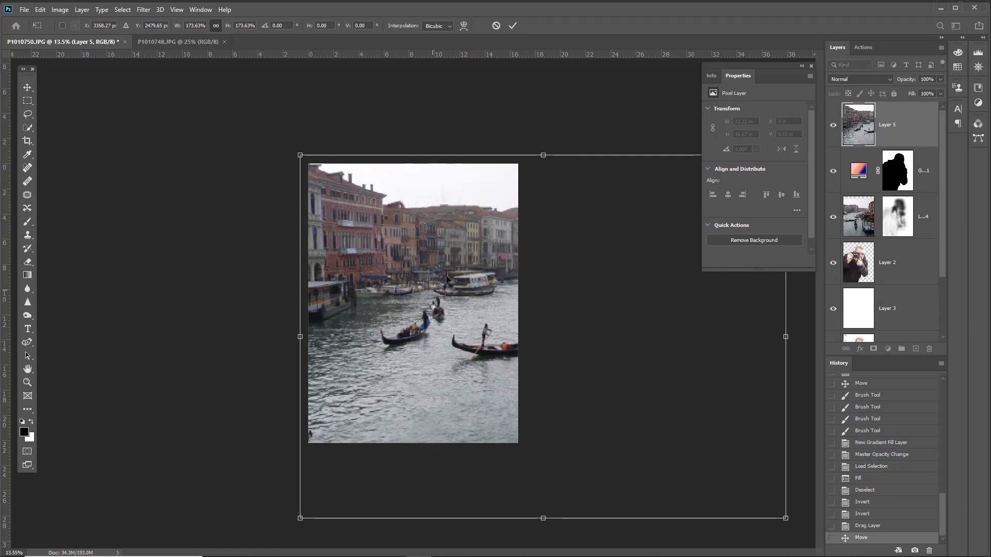
pyautogui.press('Return')
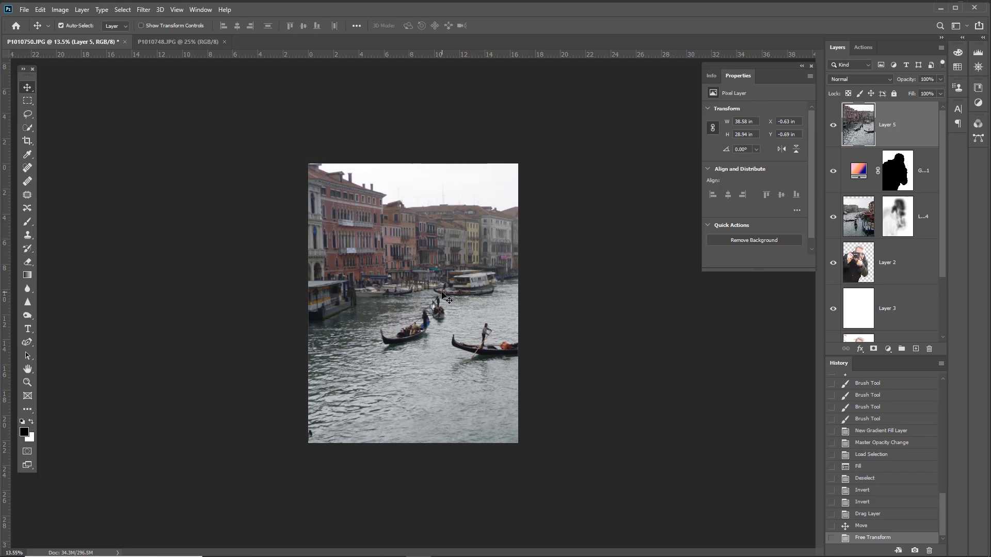
# Step: Flip the top canal photo layer horizontally and reposition it to about X -21.92 in, Y -0.69 in
pyautogui.click(40, 10)
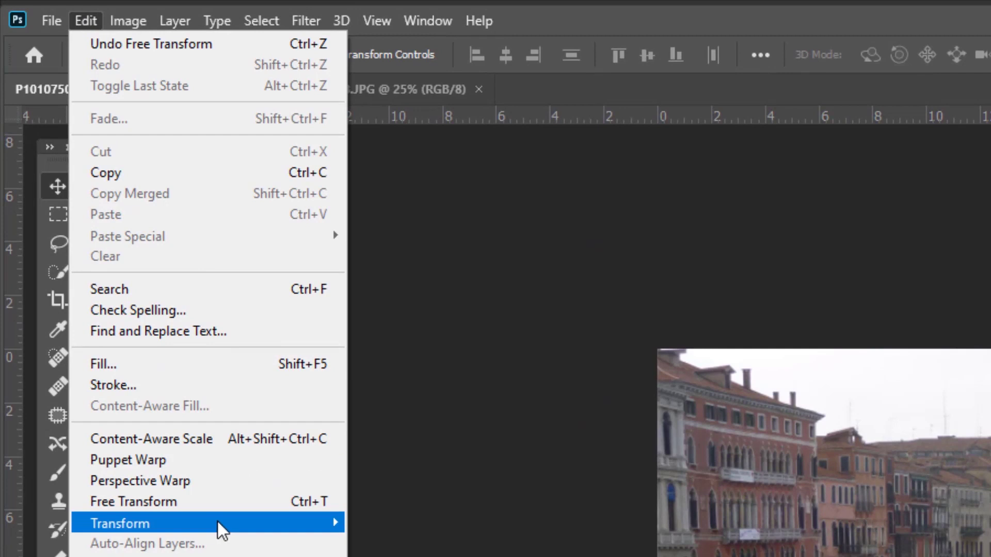
pyautogui.moveTo(218, 521)
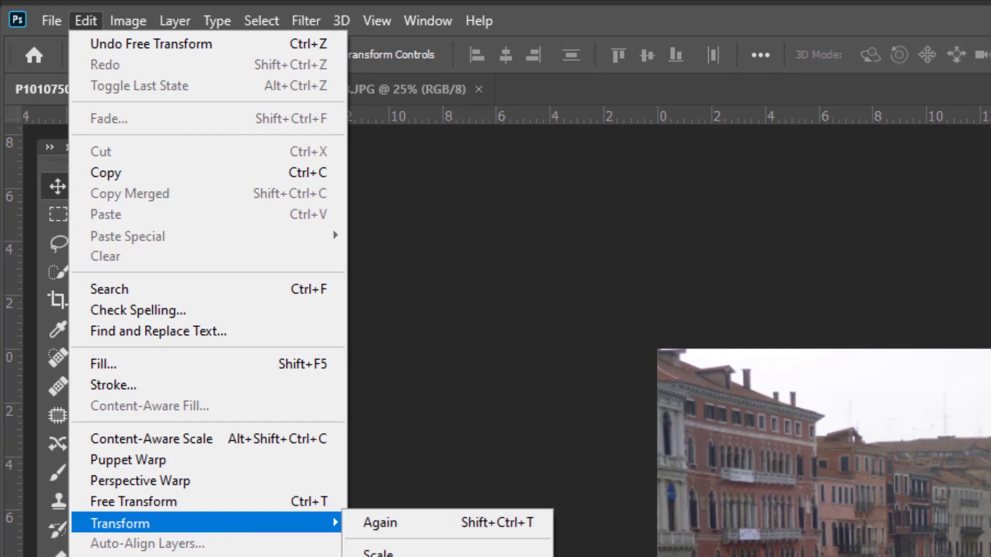
pyautogui.click(403, 556)
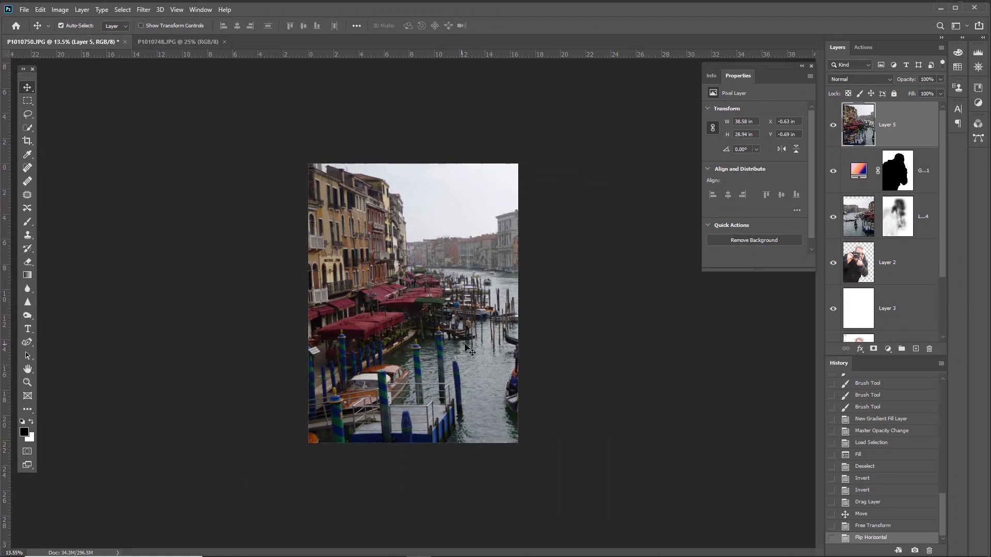
pyautogui.moveTo(466, 350); pyautogui.dragTo(335, 351)
pyautogui.moveTo(428, 319); pyautogui.dragTo(401, 319)
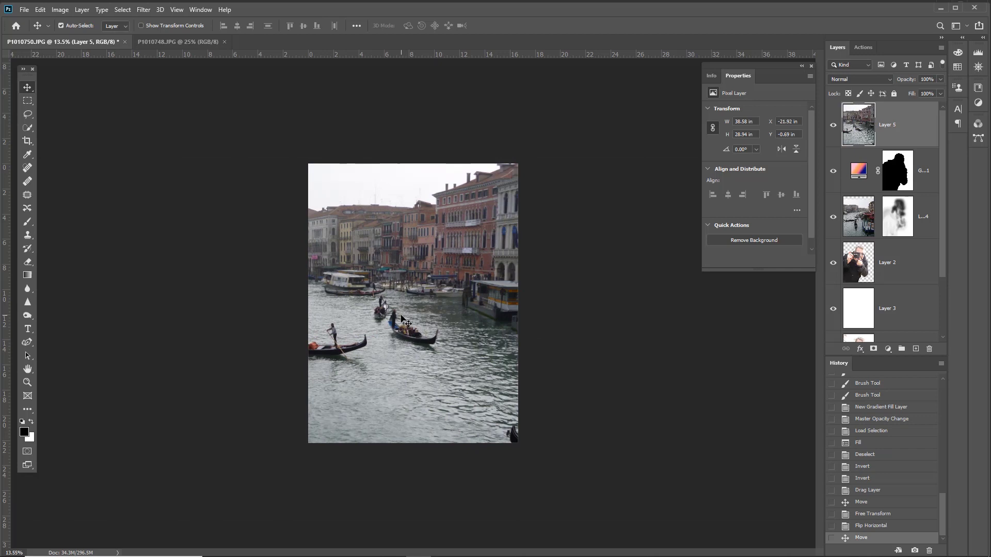
# Step: Set the top canal layer's blend mode to Screen and copy the gradient layer's mask onto it
pyautogui.click(889, 80)
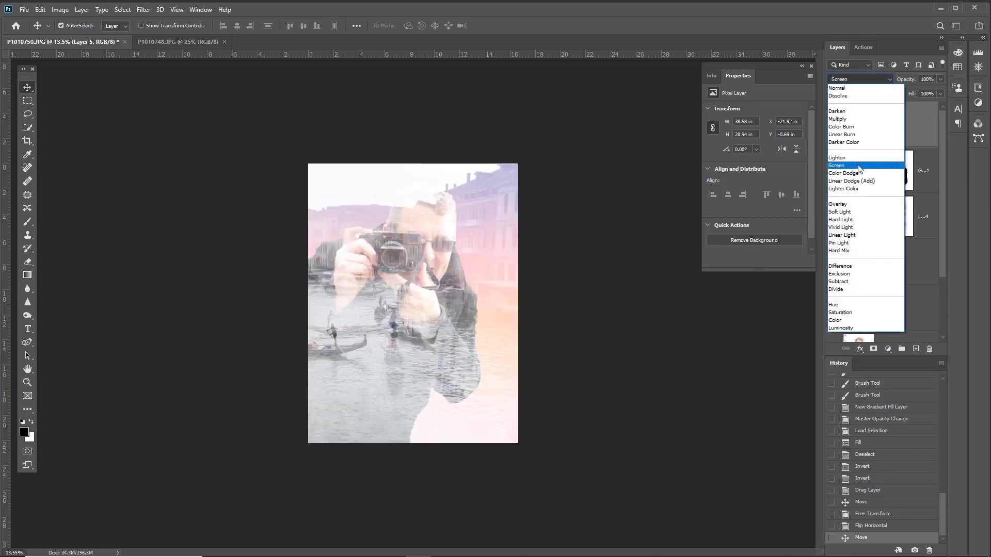
pyautogui.click(859, 166)
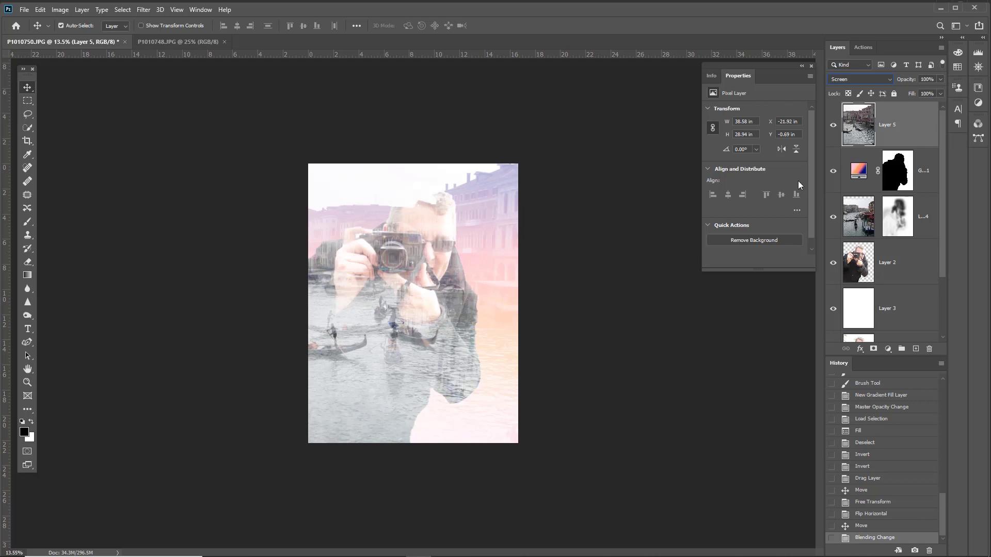
pyautogui.click(900, 170)
pyautogui.moveTo(900, 170); pyautogui.dragTo(902, 131)
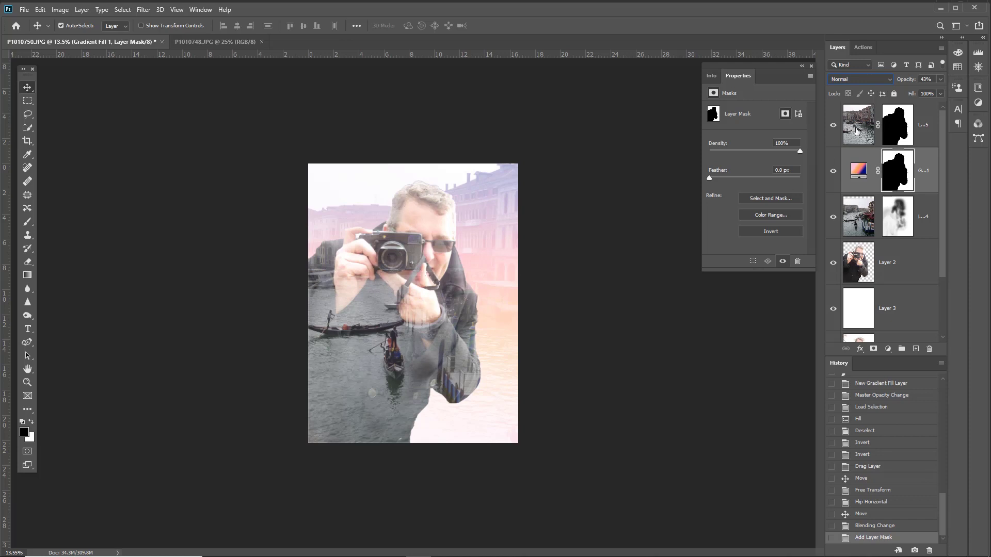
# Step: Unlink the top canal layer's mask and enlarge only its photo to about 119%, extending it upward and outward
pyautogui.click(878, 124)
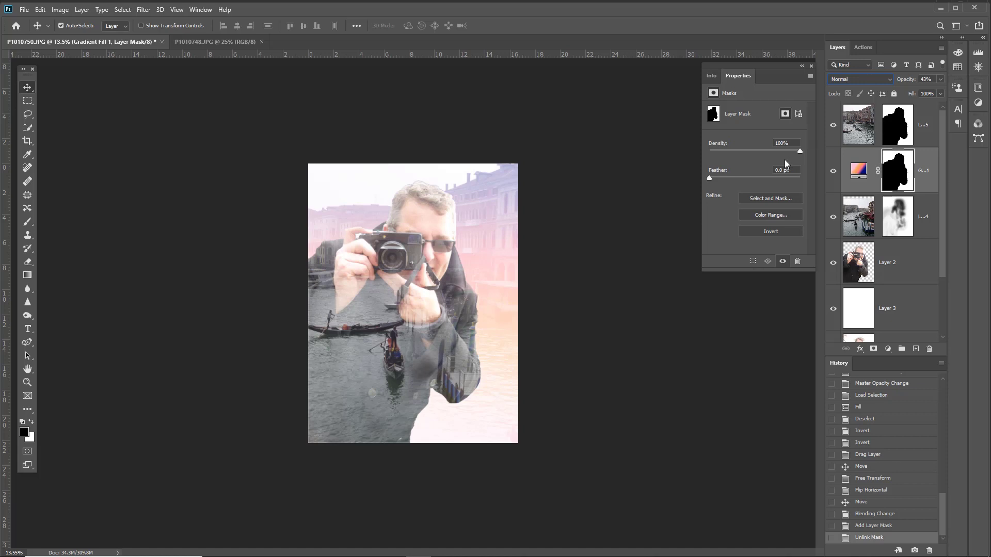
pyautogui.hotkey('ctrl', 't')
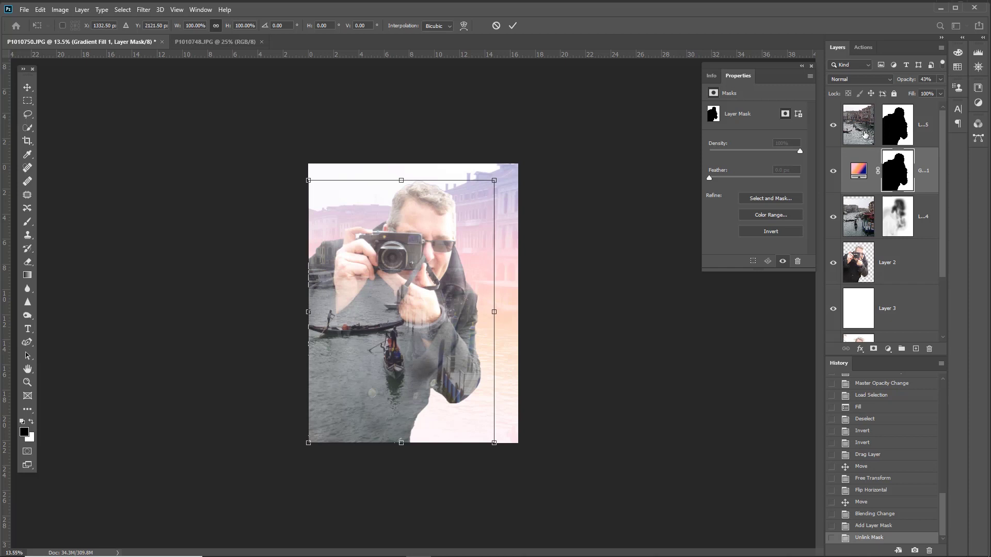
pyautogui.click(866, 134)
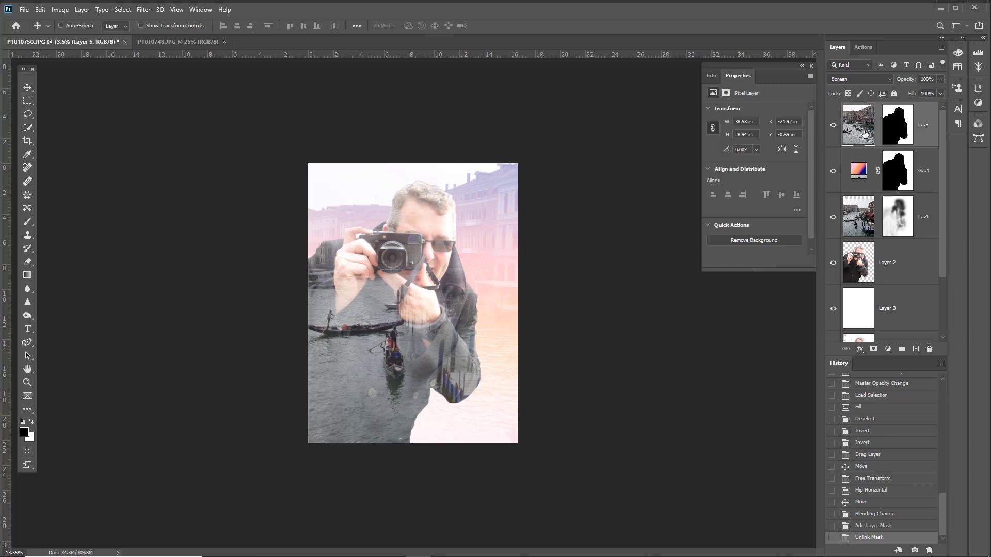
pyautogui.hotkey('ctrl', 't')
pyautogui.moveTo(521, 149); pyautogui.dragTo(598, 73)
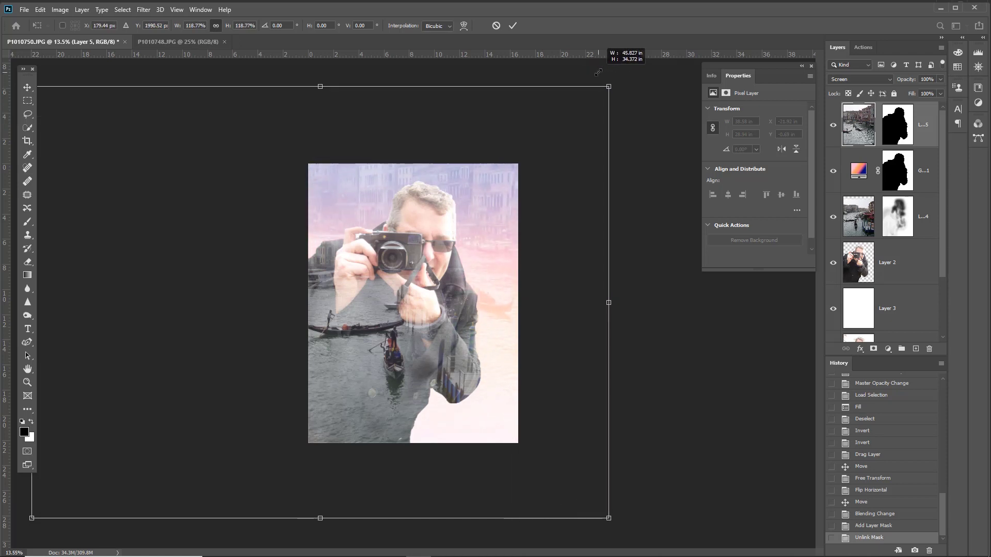
pyautogui.press('Return')
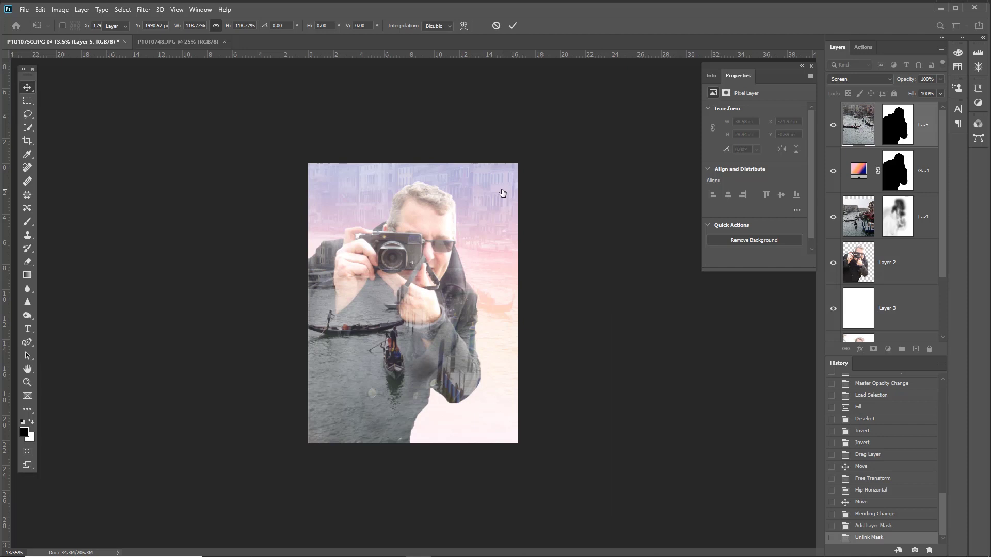
# Step: Stamp all visible layers into a new merged layer on top and hide the working layers between it and the Background
pyautogui.scroll(2, 555, 256)
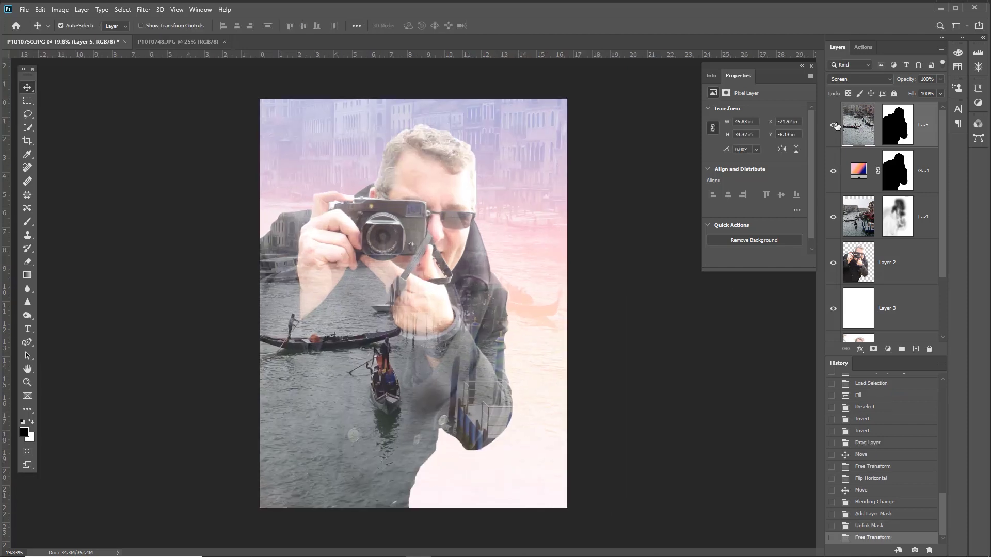
pyautogui.press('ctrl')
pyautogui.hotkey('ctrl', 'shift', 'alt', 'e')
pyautogui.moveTo(840, 170); pyautogui.dragTo(834, 293)
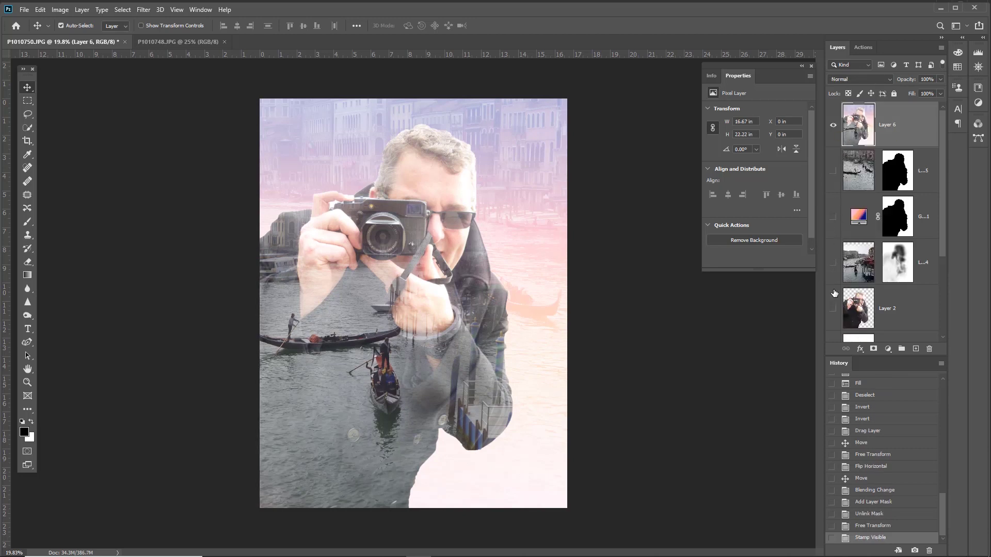
# Step: Compare the merged composite with the original Background photo by hiding and showing the merged layer
pyautogui.scroll(-3, 834, 293)
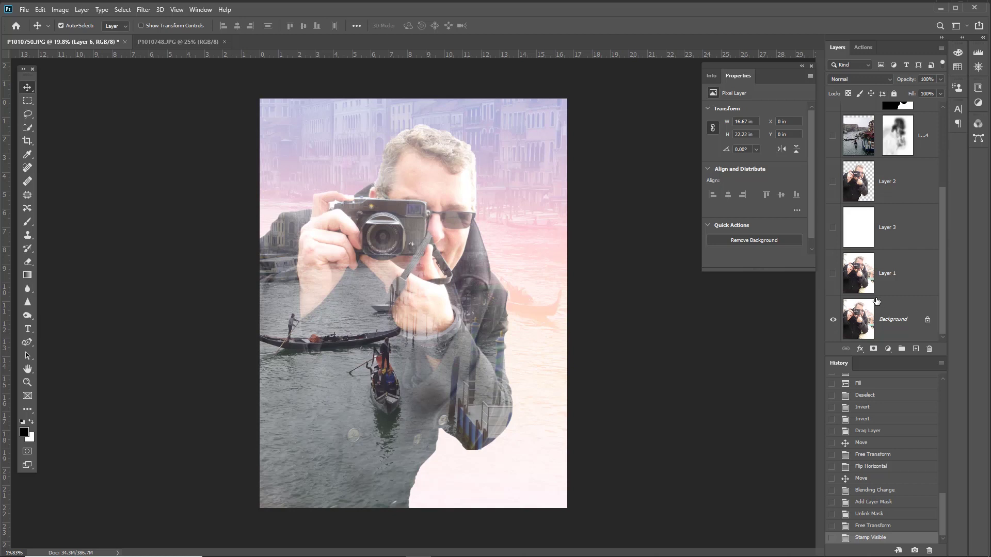
pyautogui.scroll(3, 874, 302)
pyautogui.click(834, 126)
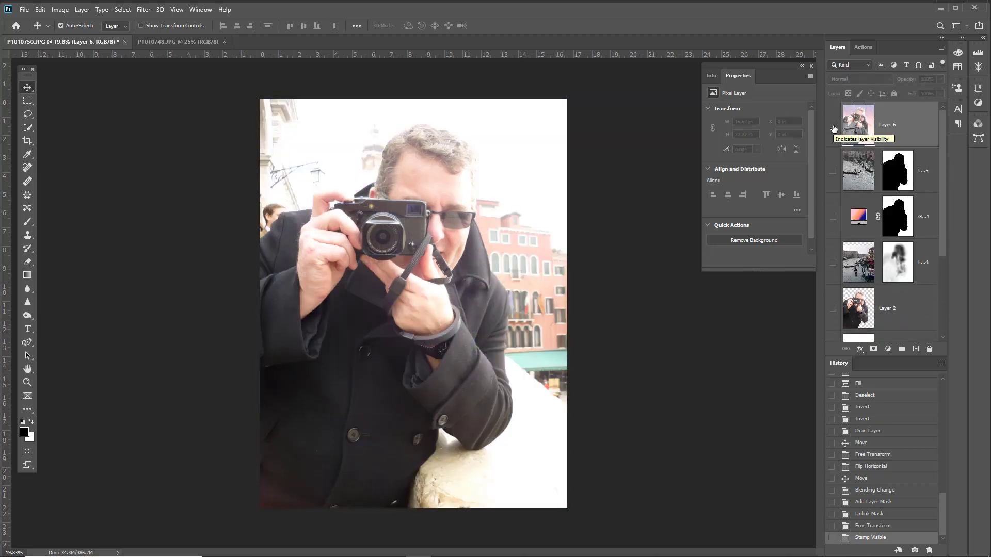
pyautogui.click(834, 127)
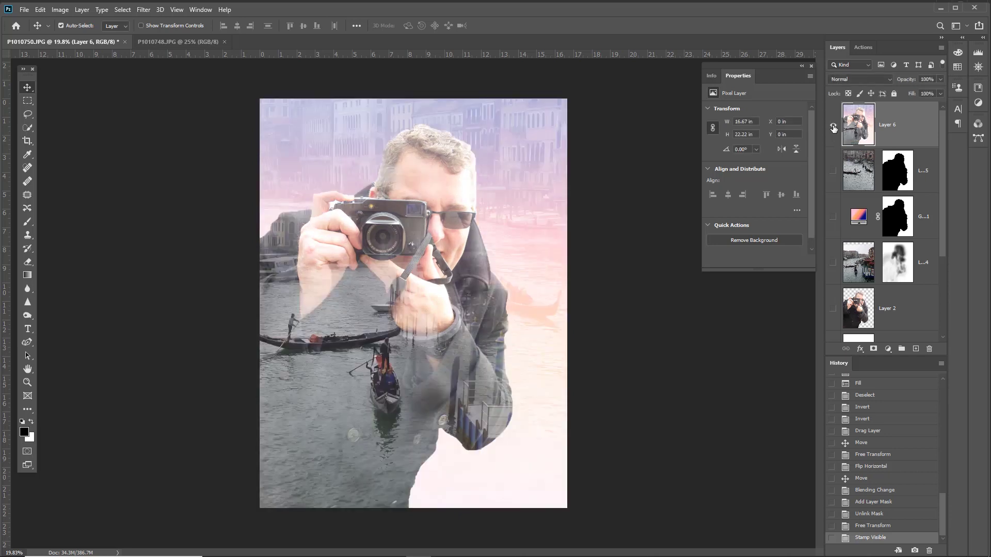